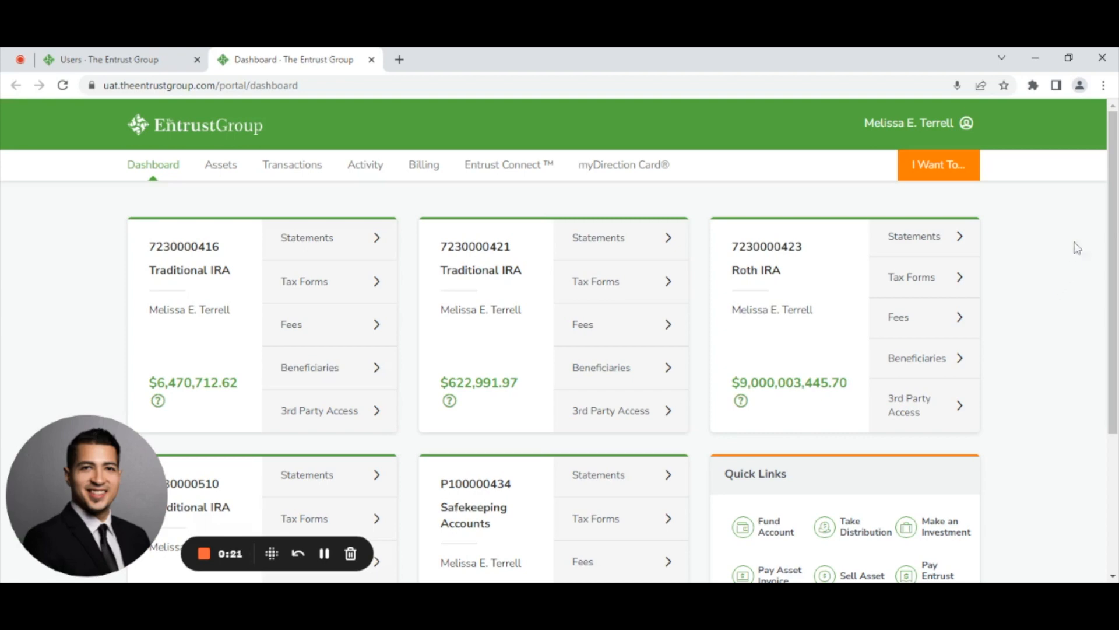
View the delivery instructions document from the quick links and return to the dashboard
{"action": "left_click_drag", "start_coordinate": [1115, 240], "coordinate": [1114, 335]}
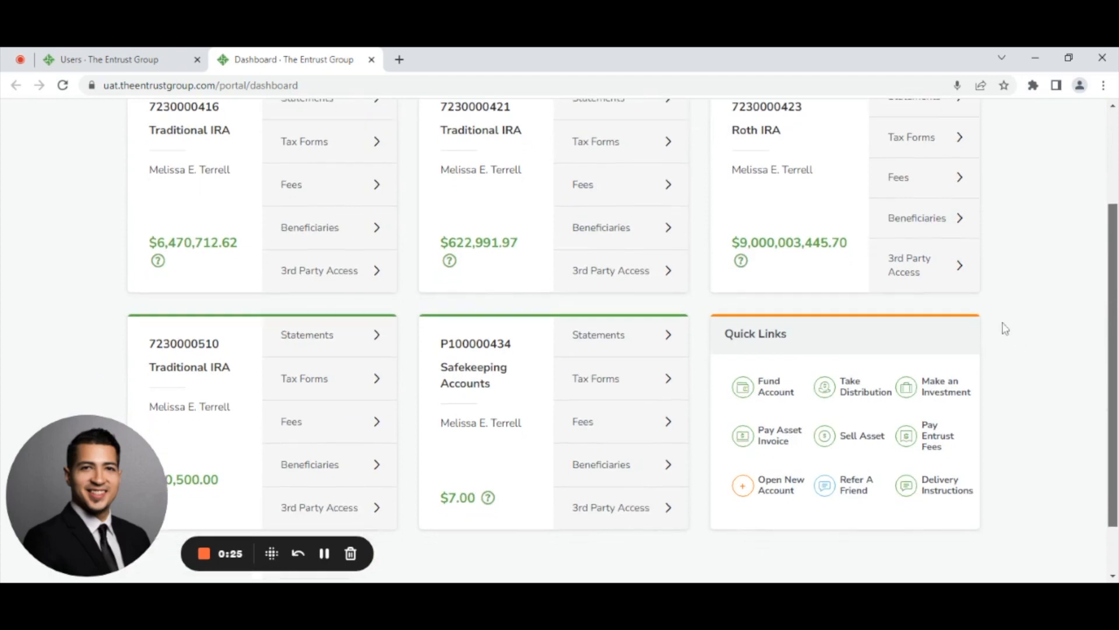
{"action": "left_click", "coordinate": [947, 492]}
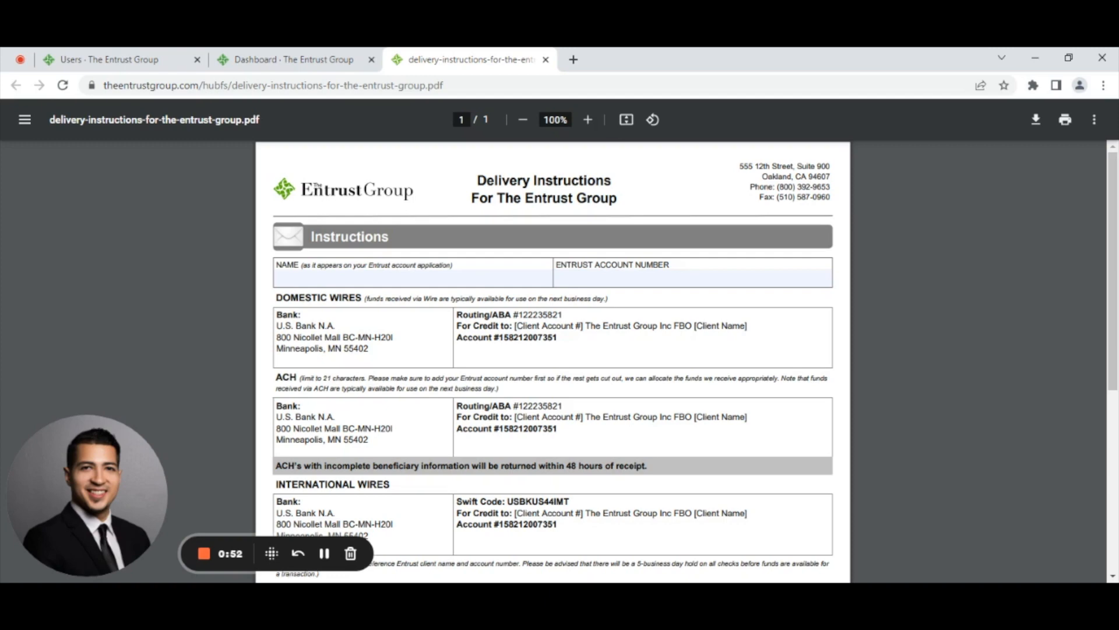
{"action": "left_click", "coordinate": [303, 64]}
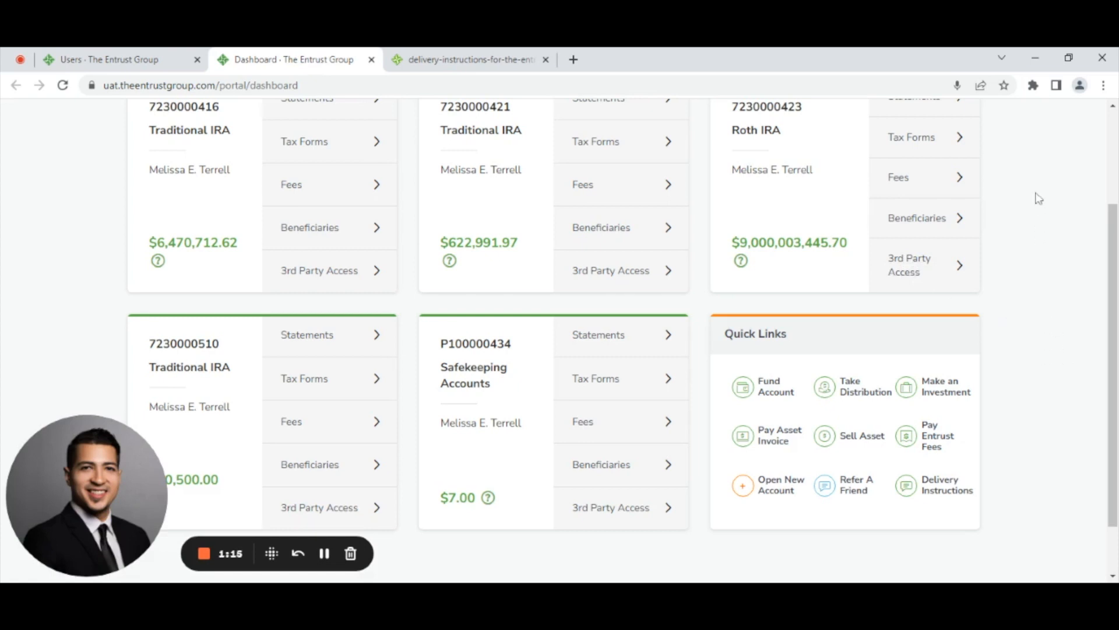
Start a request to fund an account and choose the Roth IRA as the Entrust account
{"action": "left_click", "coordinate": [771, 389]}
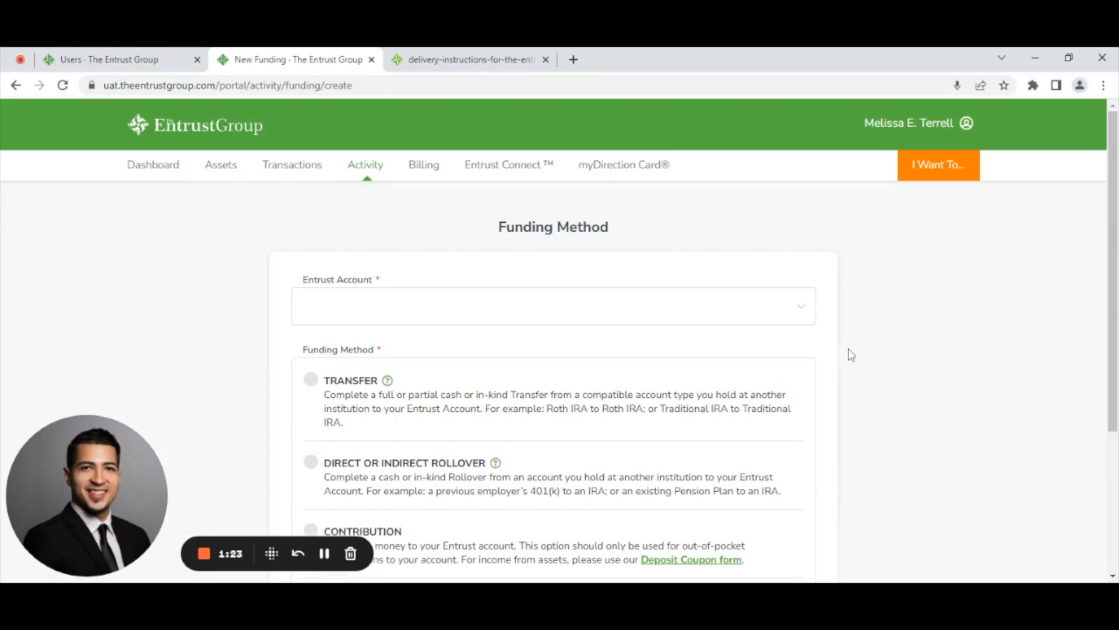
{"action": "scroll", "coordinate": [851, 355], "scroll_direction": "down", "scroll_amount": 1}
{"action": "left_click", "coordinate": [365, 230]}
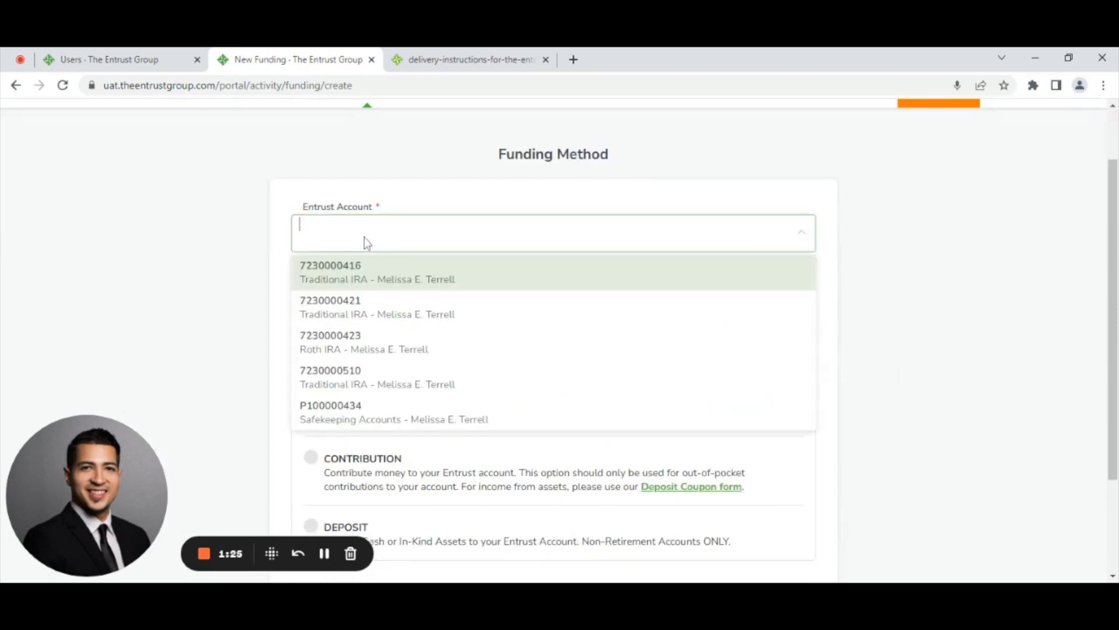
{"action": "left_click", "coordinate": [369, 350]}
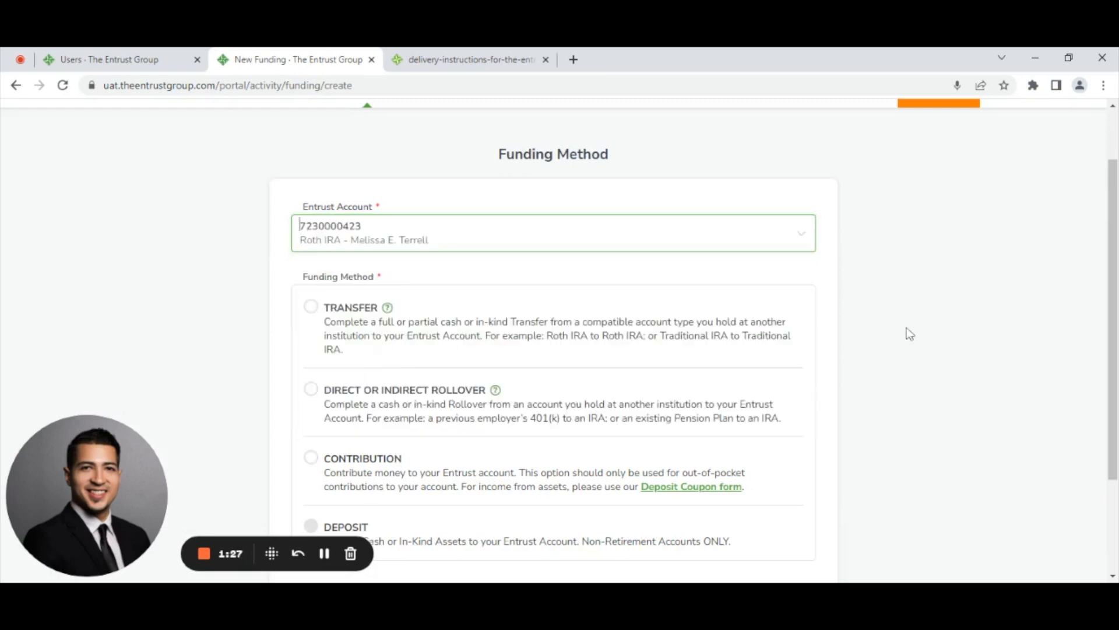
Choose Direct or Indirect Rollover as the funding method and continue to the funding instructions
{"action": "scroll", "coordinate": [908, 333], "scroll_direction": "down", "scroll_amount": 1}
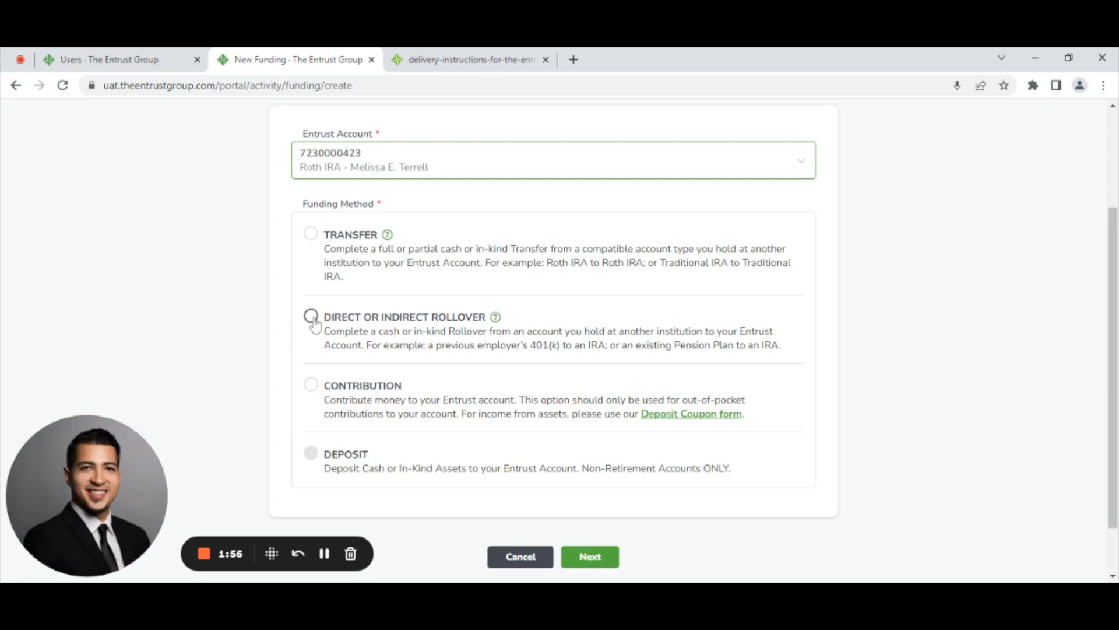
{"action": "left_click", "coordinate": [311, 317]}
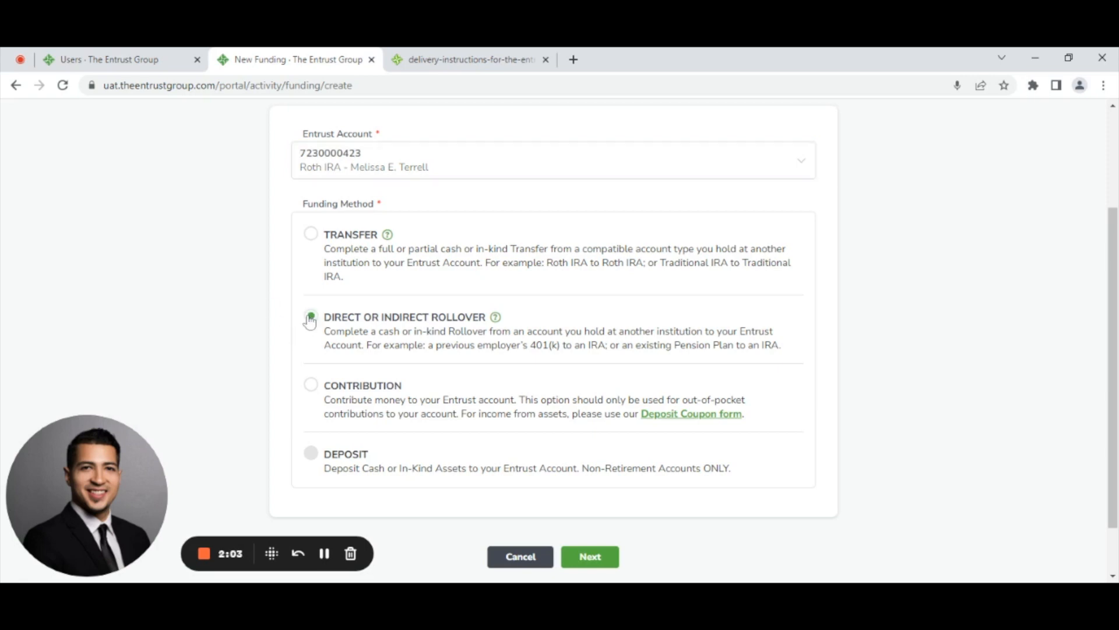
{"action": "scroll", "coordinate": [847, 348], "scroll_direction": "down", "scroll_amount": 1}
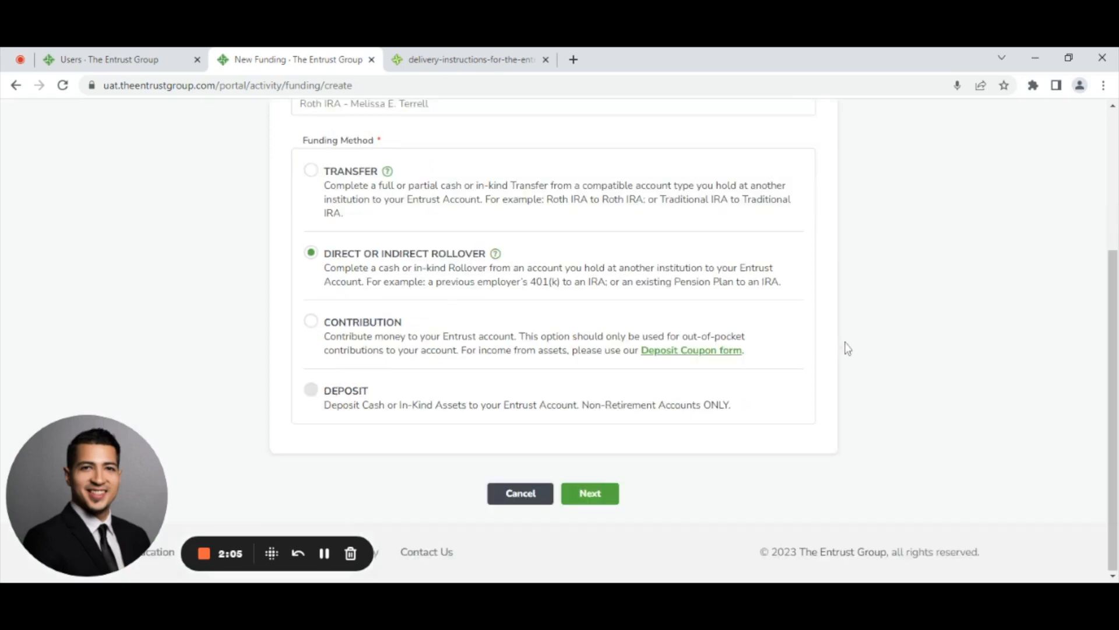
{"action": "left_click", "coordinate": [602, 502]}
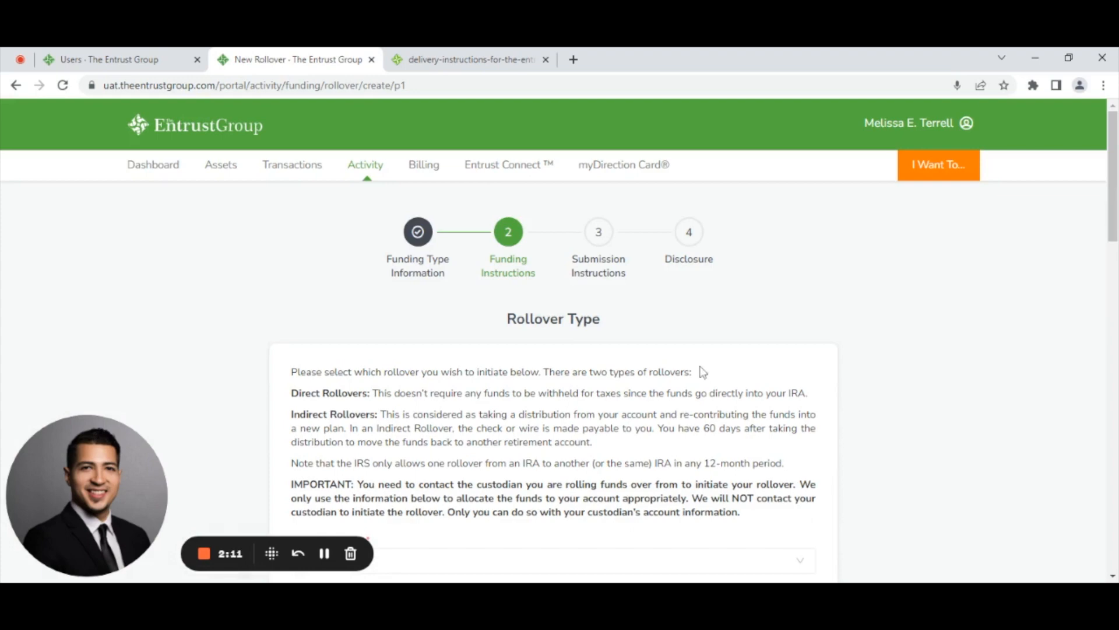
Set the rollover type to Indirect Rollover
{"action": "scroll", "coordinate": [790, 348], "scroll_direction": "down", "scroll_amount": 4}
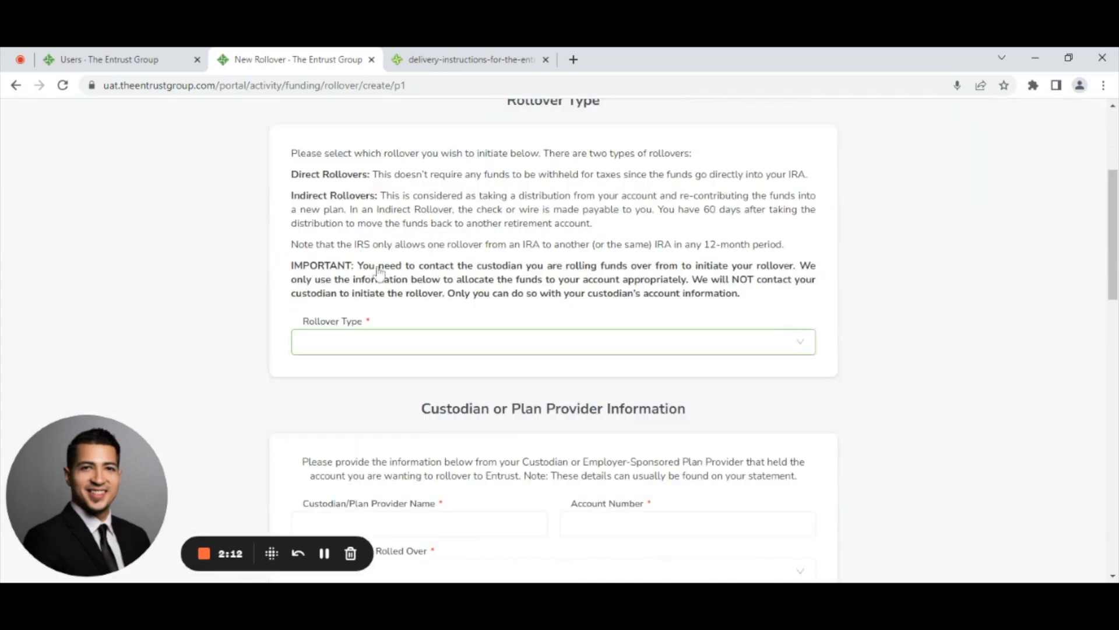
{"action": "left_click", "coordinate": [365, 352]}
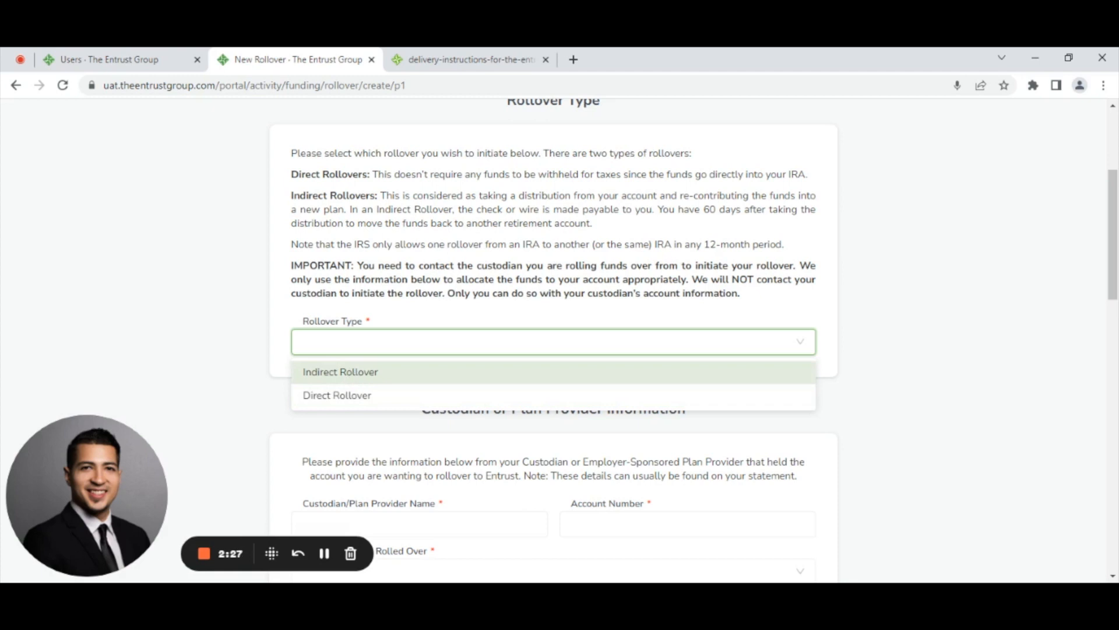
{"action": "left_click", "coordinate": [332, 374]}
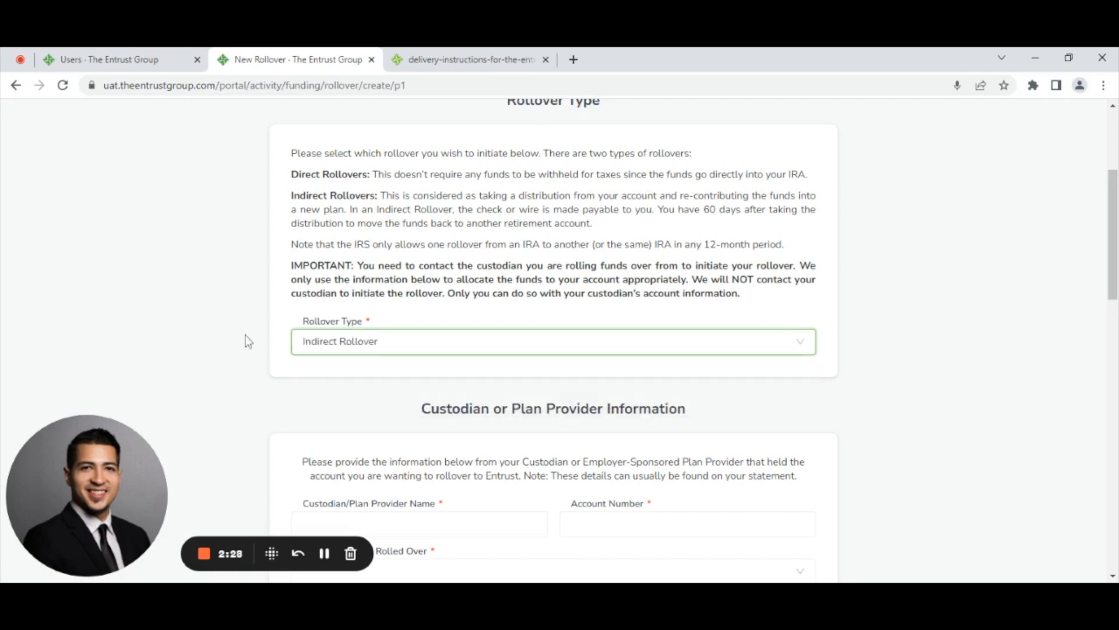
Switch the rollover type to Direct Rollover and back to Indirect Rollover
{"action": "left_click", "coordinate": [397, 341]}
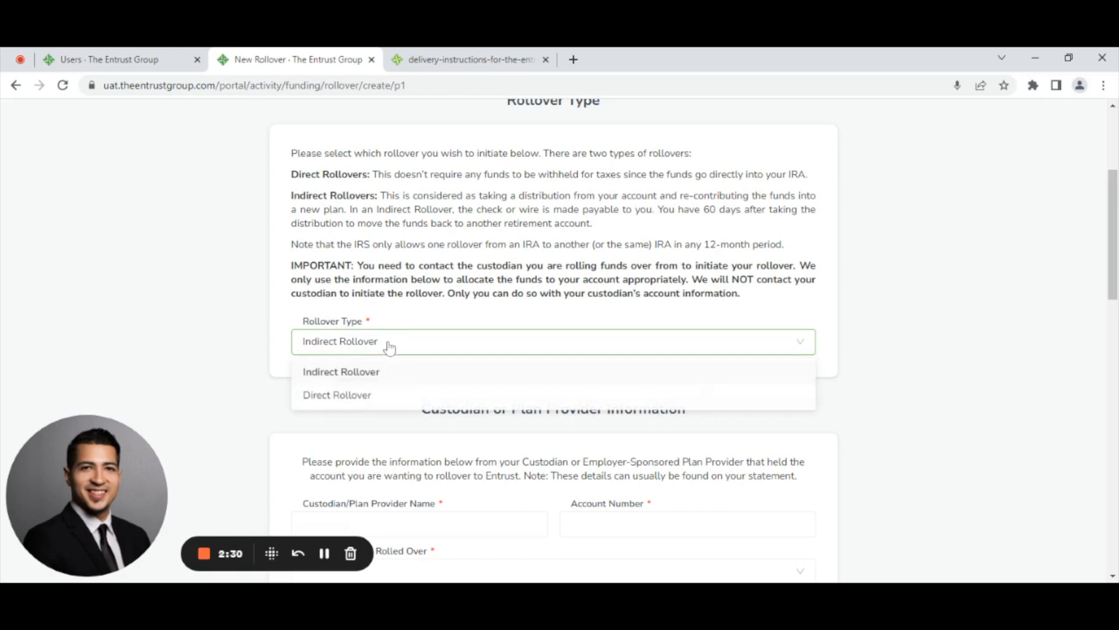
{"action": "left_click", "coordinate": [318, 402]}
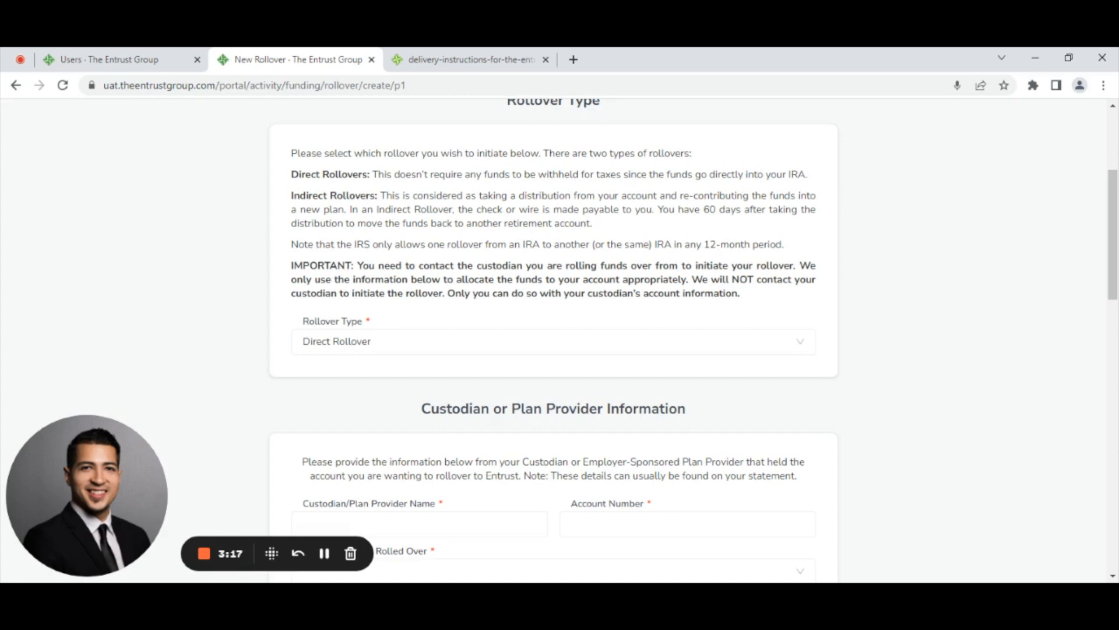
{"action": "left_click", "coordinate": [350, 344]}
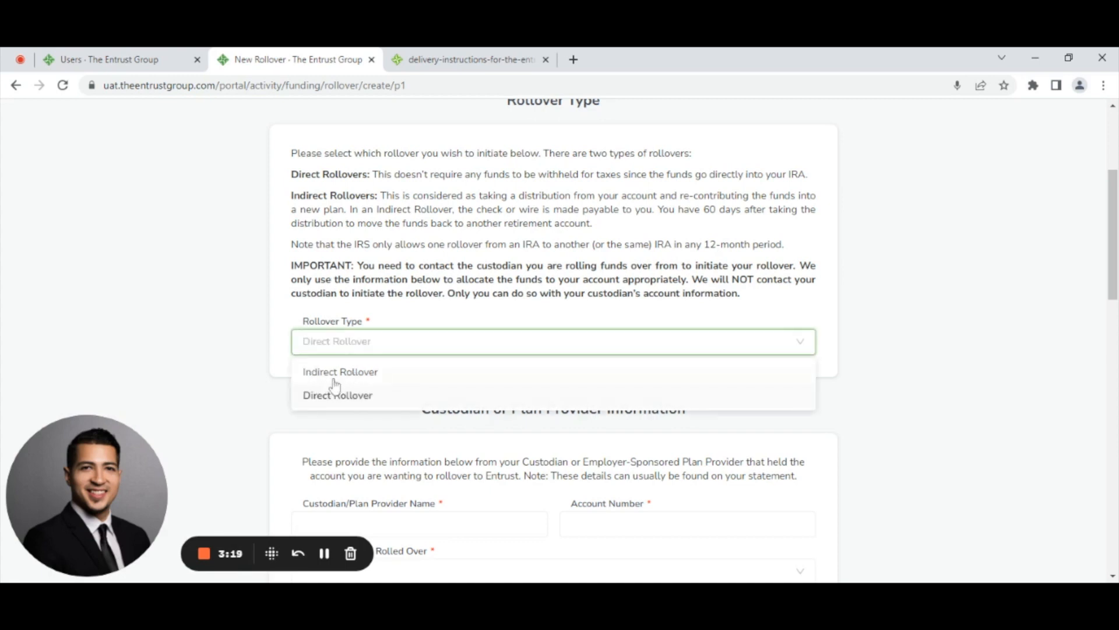
{"action": "left_click", "coordinate": [331, 373]}
Enter Fidelity as the custodian, fill in the account number and set the plan type being rolled over to Roth 401(k) plan
{"action": "scroll", "coordinate": [932, 307], "scroll_direction": "down", "scroll_amount": 4}
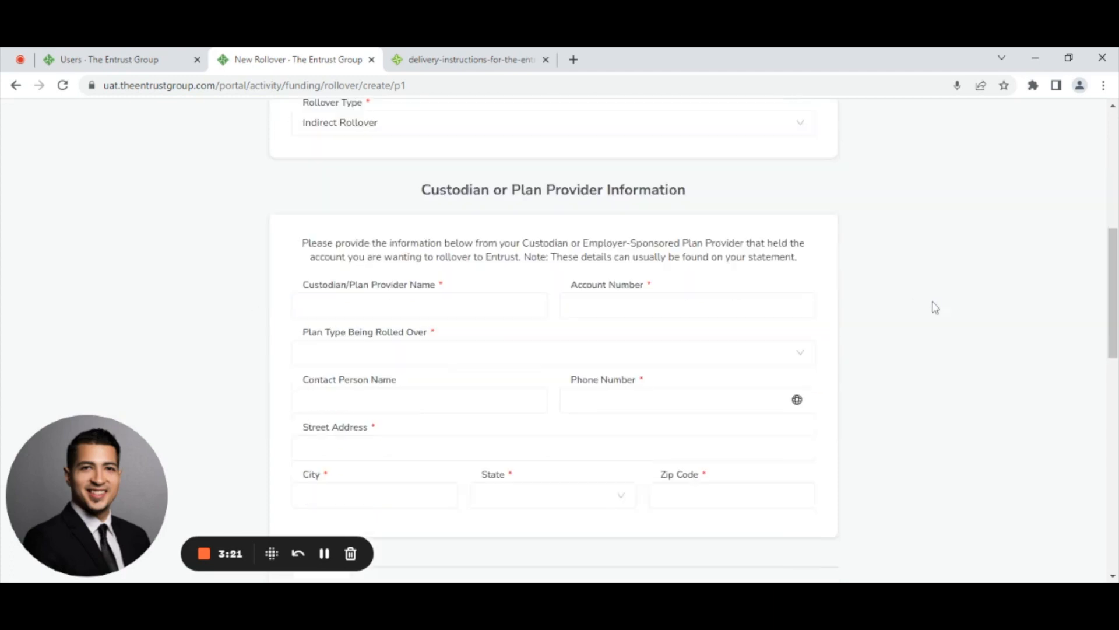
{"action": "scroll", "coordinate": [929, 307], "scroll_direction": "down", "scroll_amount": 1}
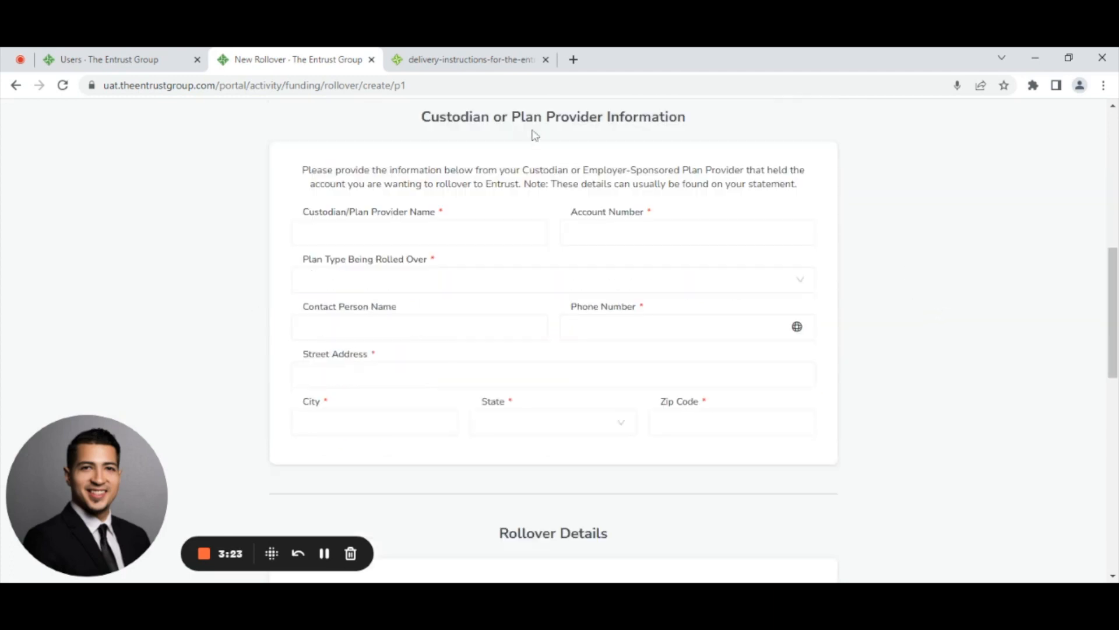
{"action": "left_click", "coordinate": [349, 228]}
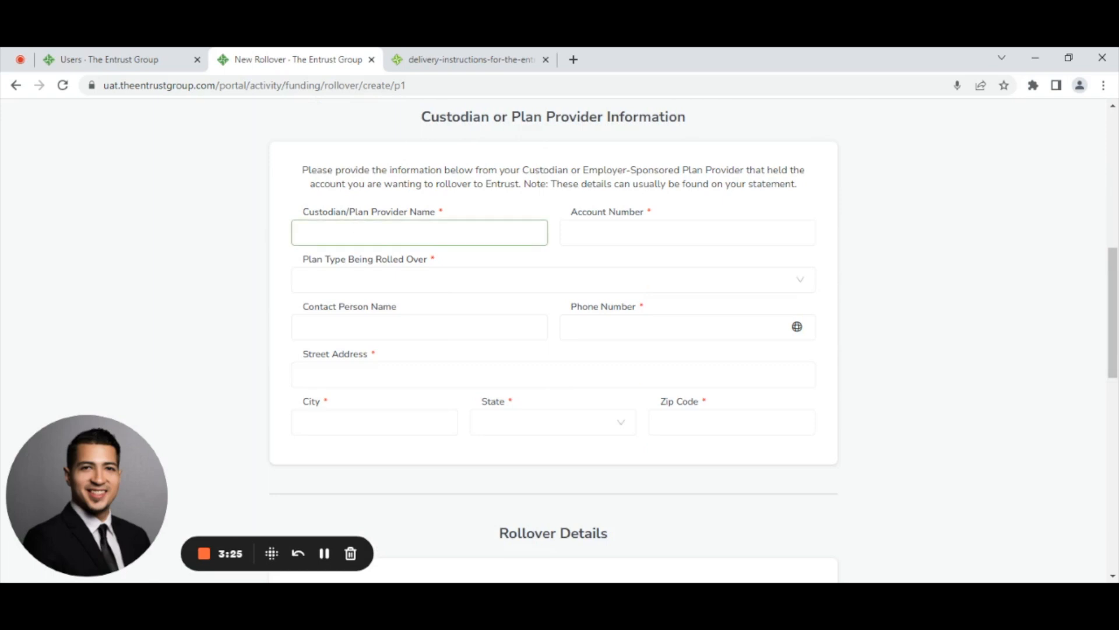
{"action": "left_click", "coordinate": [394, 255]}
{"action": "left_click", "coordinate": [597, 236]}
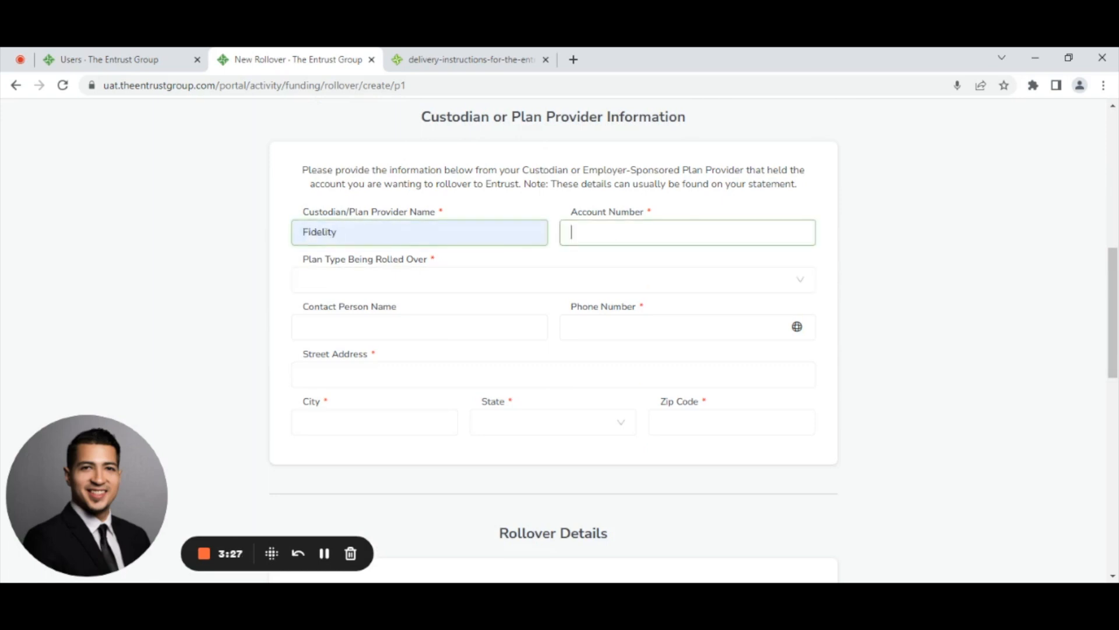
{"action": "type", "text": "123456789"}
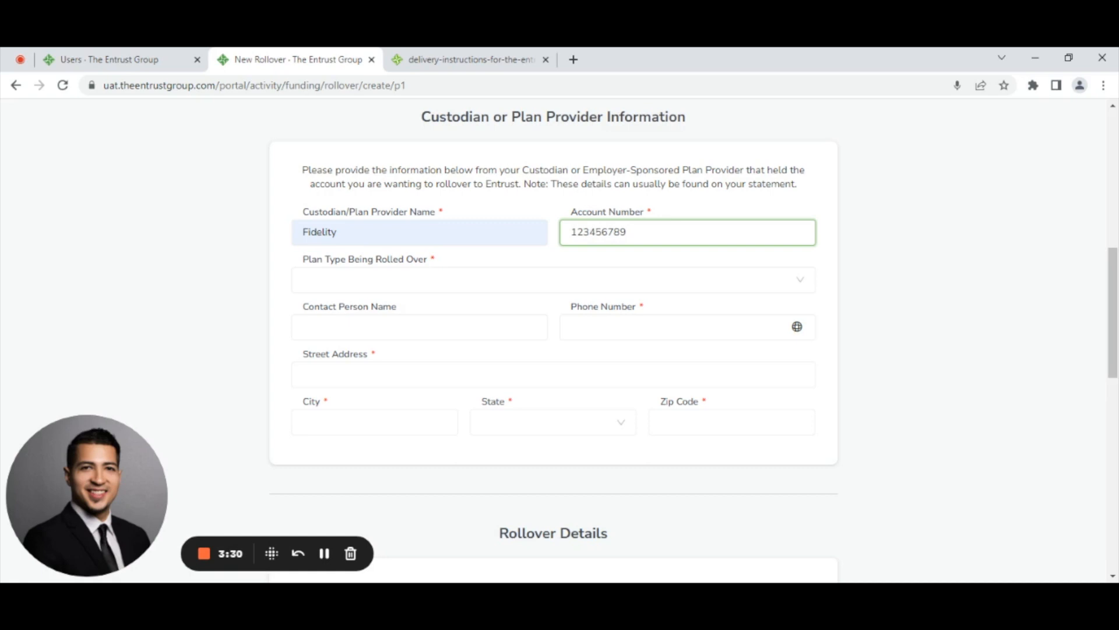
{"action": "left_click", "coordinate": [421, 292]}
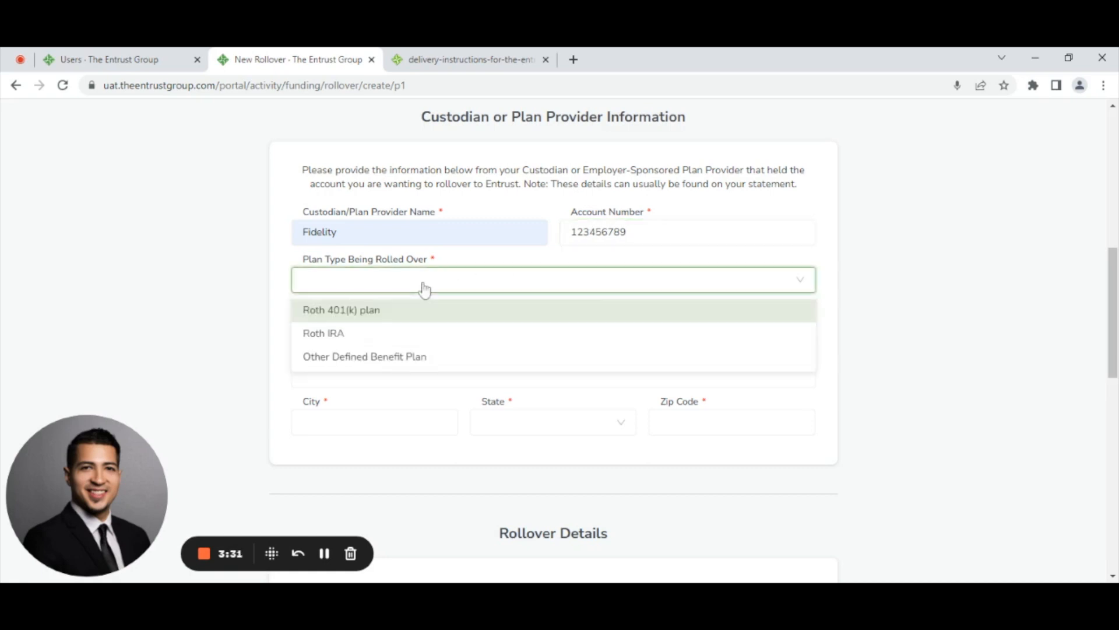
{"action": "left_click", "coordinate": [375, 320]}
Fill in the custodian's phone number and full address, including street, city, state and zip code
{"action": "left_click", "coordinate": [376, 328]}
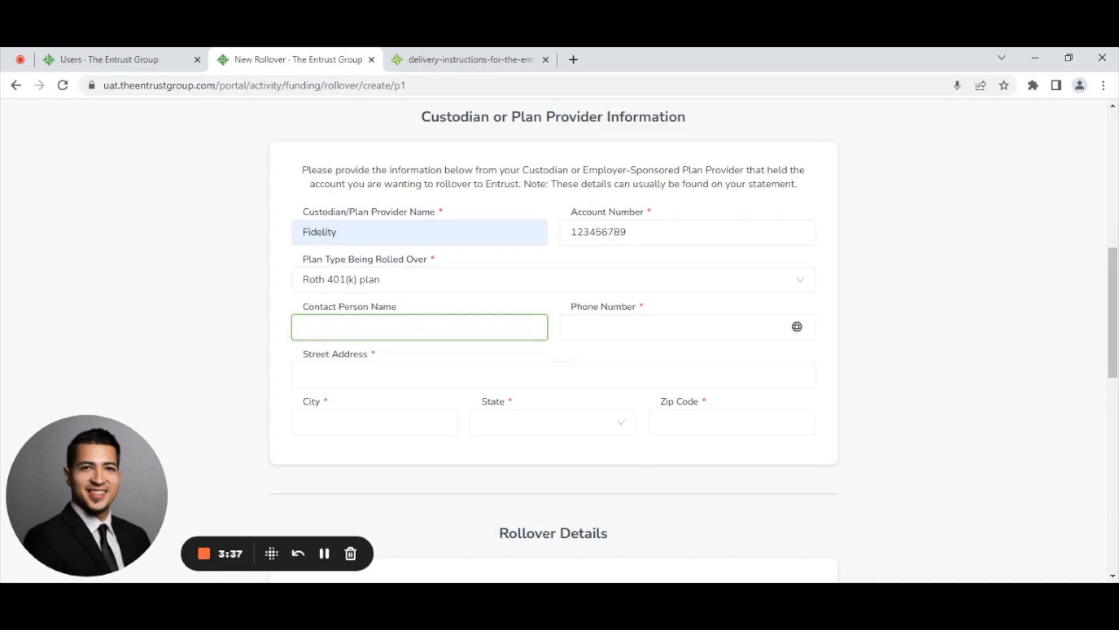
{"action": "left_click", "coordinate": [616, 337]}
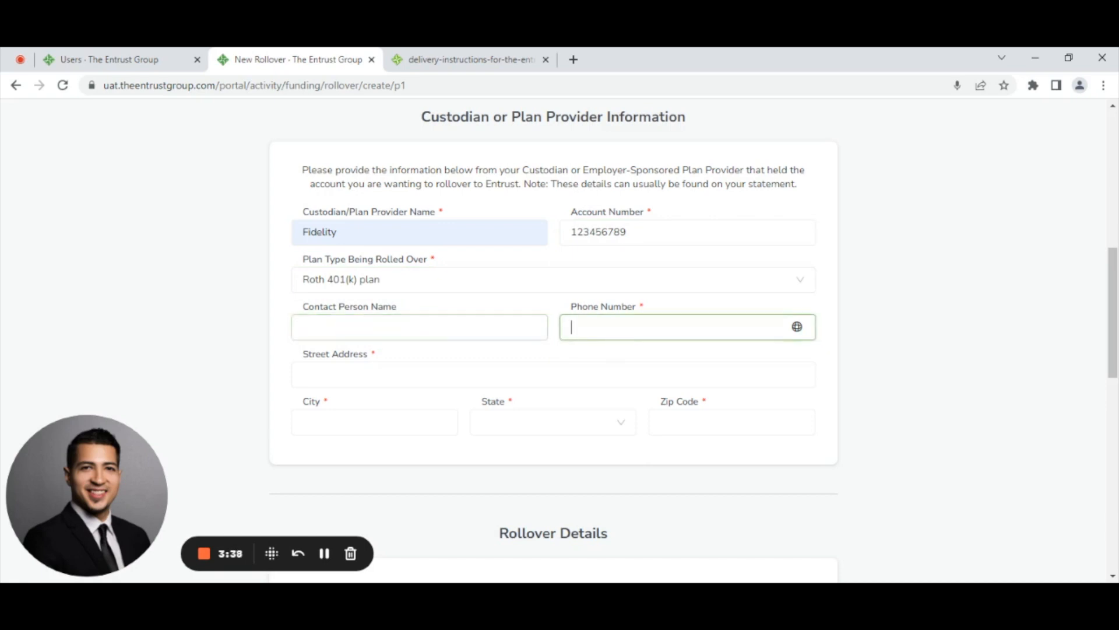
{"action": "left_click", "coordinate": [647, 348]}
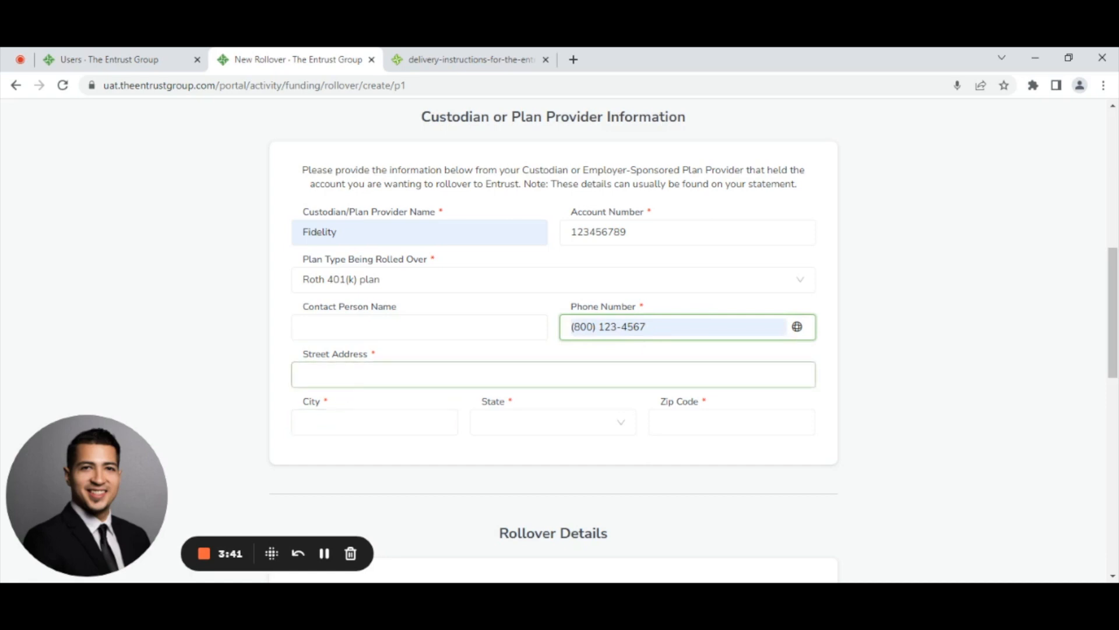
{"action": "left_click", "coordinate": [554, 374]}
{"action": "left_click", "coordinate": [380, 397]}
{"action": "left_click", "coordinate": [375, 421]}
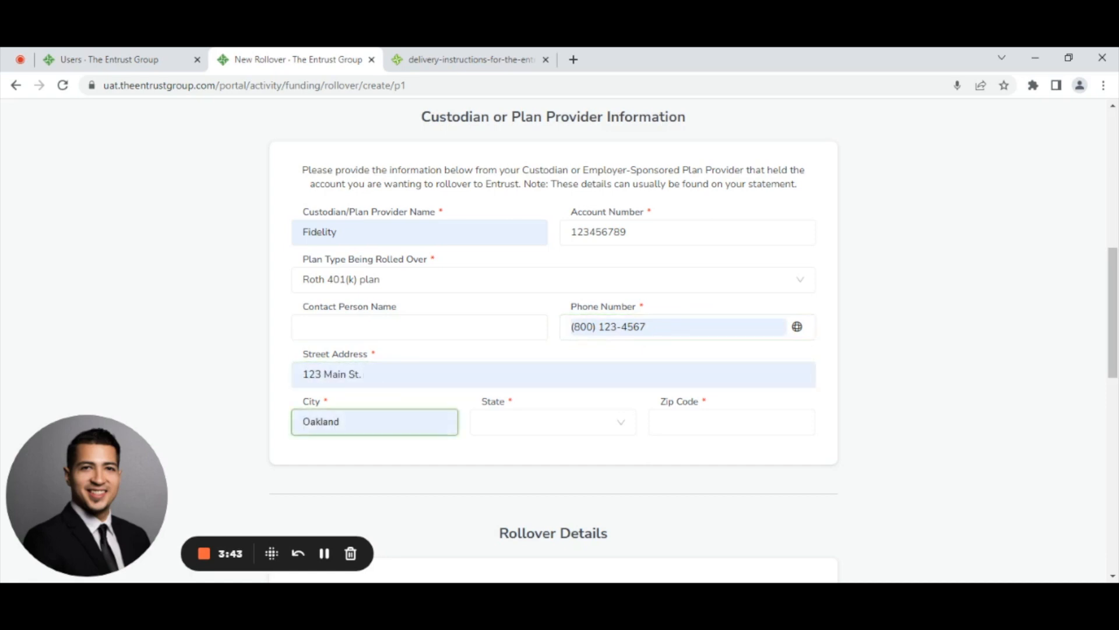
{"action": "left_click", "coordinate": [553, 422]}
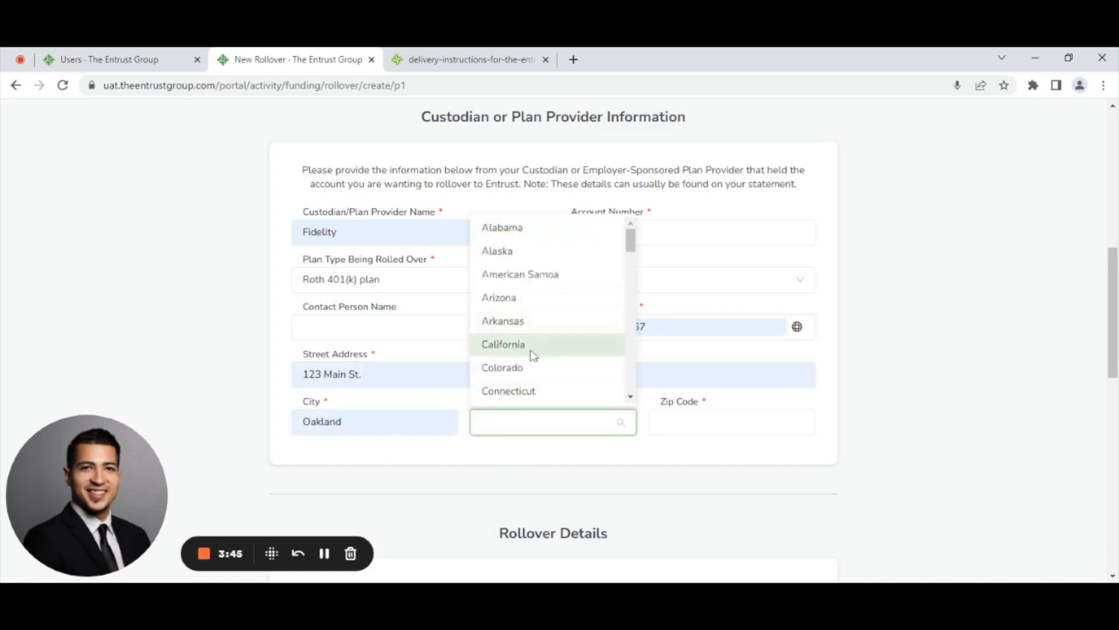
{"action": "left_click", "coordinate": [532, 354]}
{"action": "left_click", "coordinate": [732, 423]}
{"action": "type", "text": "94607"}
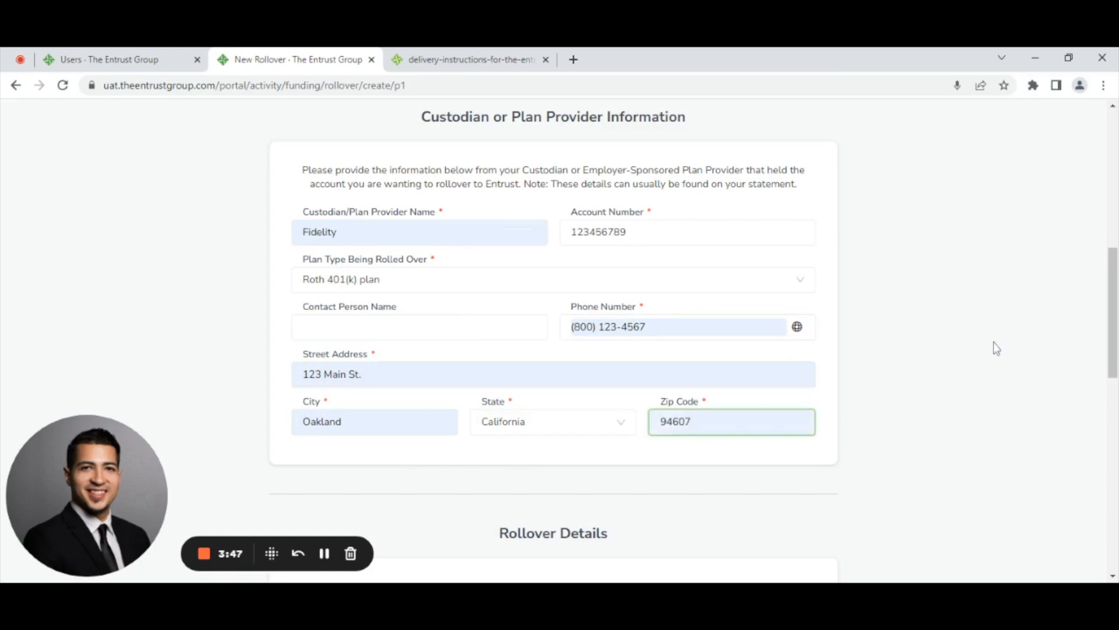
Set the cash rollover amount to $1,000.00 and choose Check as the cash deposit method
{"action": "scroll", "coordinate": [985, 350], "scroll_direction": "down", "scroll_amount": 4}
{"action": "scroll", "coordinate": [980, 350], "scroll_direction": "down", "scroll_amount": 3}
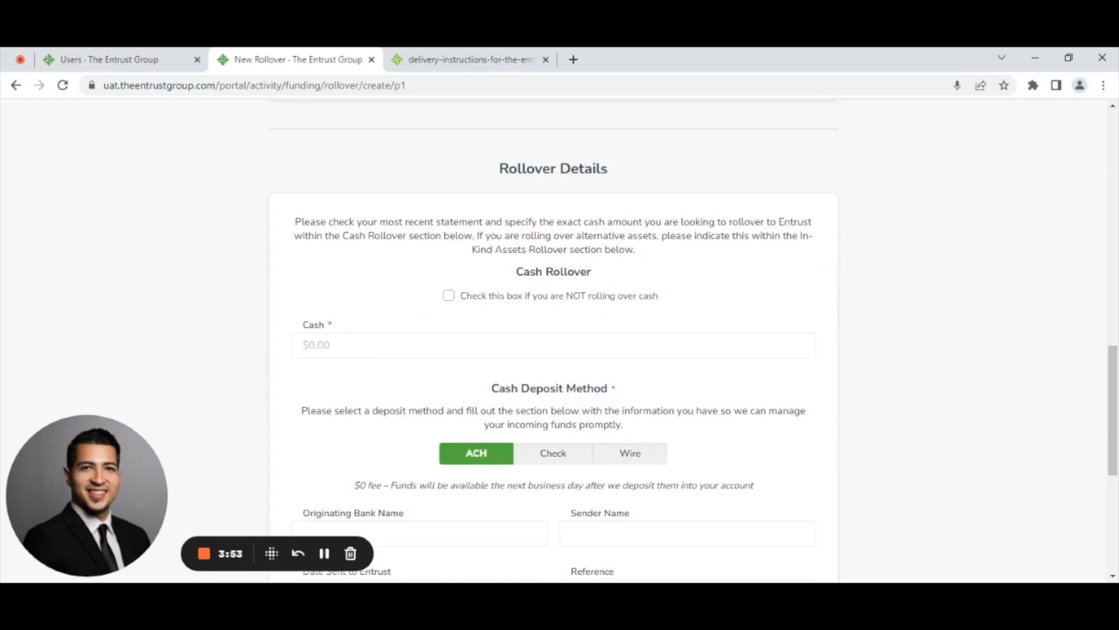
{"action": "left_click", "coordinate": [611, 344]}
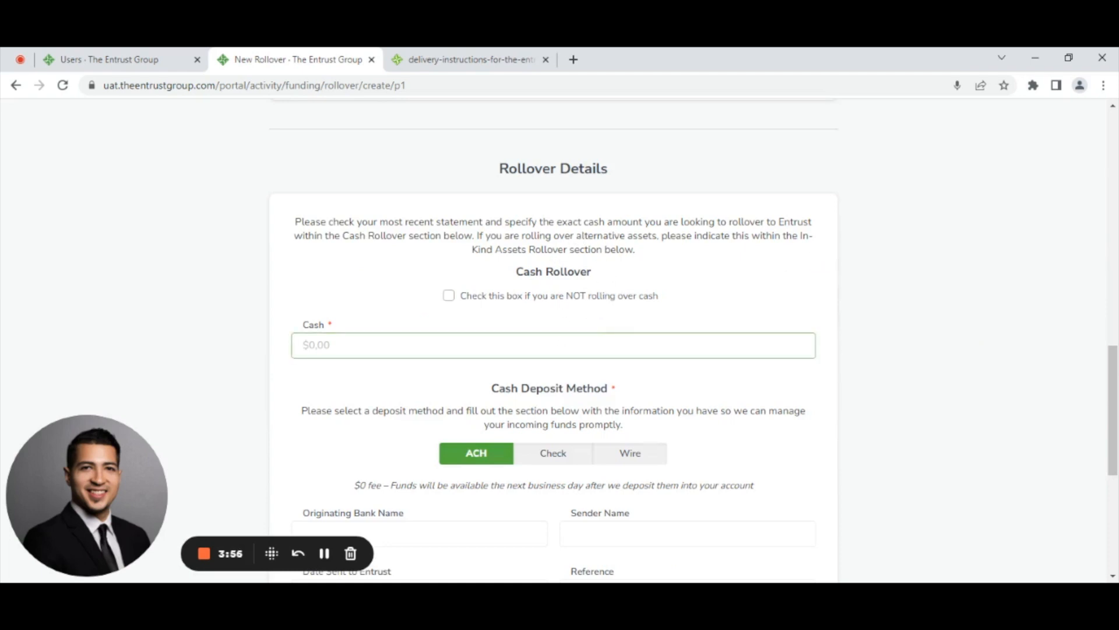
{"action": "left_click", "coordinate": [449, 296]}
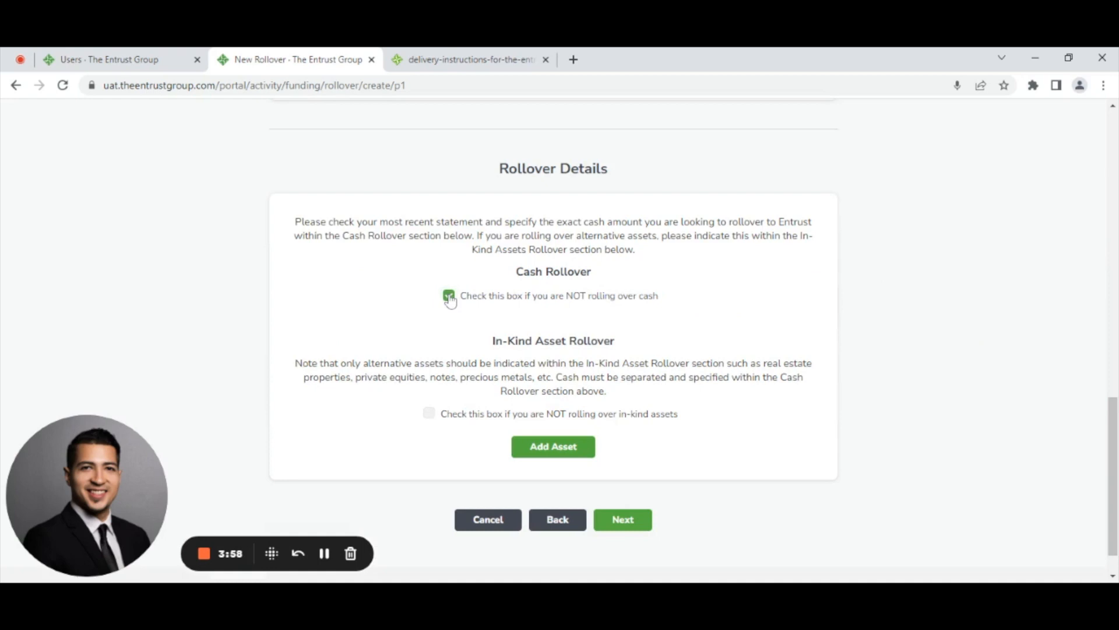
{"action": "left_click", "coordinate": [449, 296]}
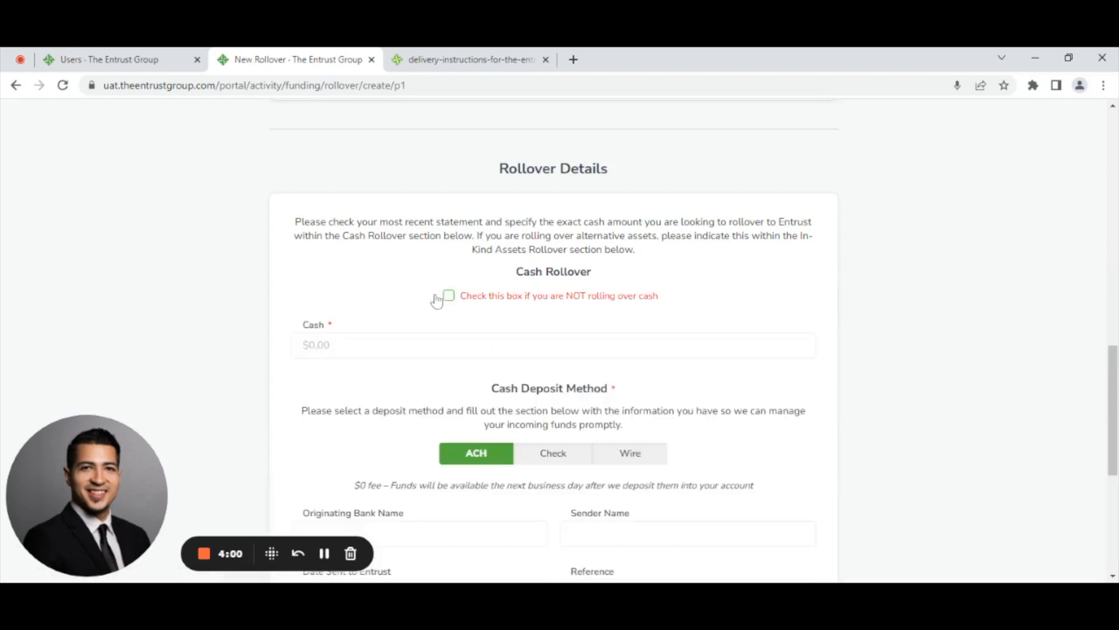
{"action": "left_click", "coordinate": [493, 345]}
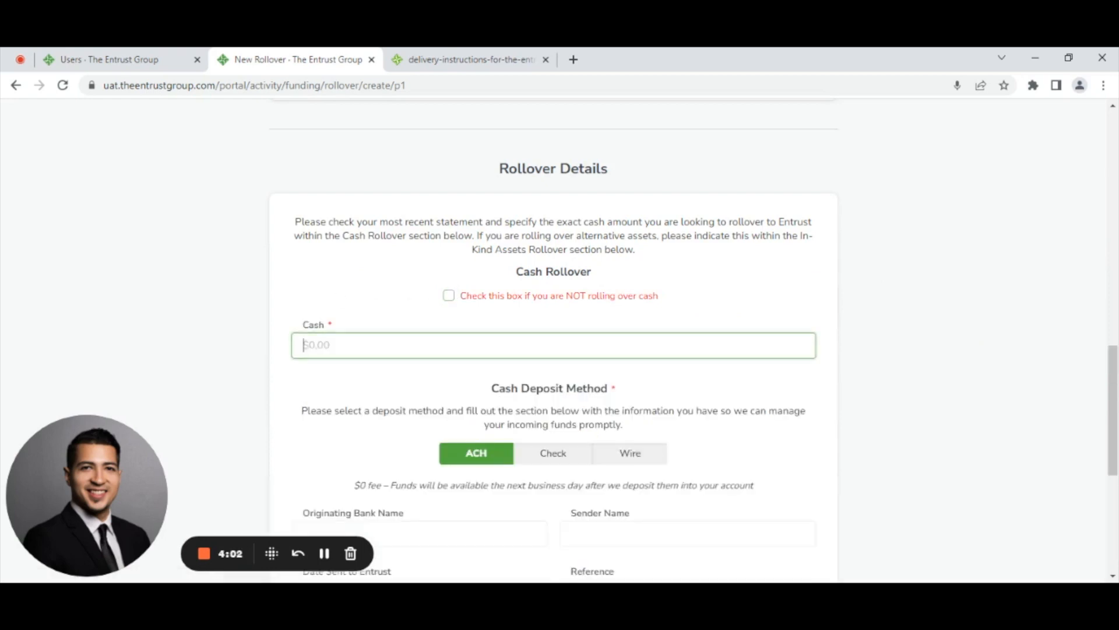
{"action": "type", "text": "100000"}
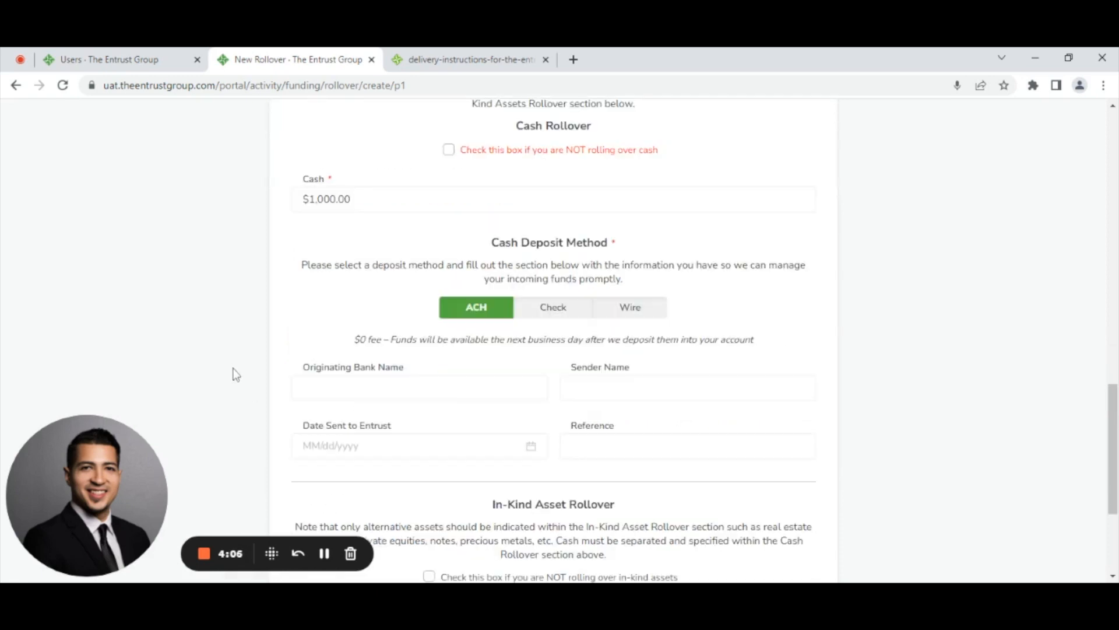
{"action": "left_click", "coordinate": [652, 315]}
{"action": "left_click", "coordinate": [562, 316]}
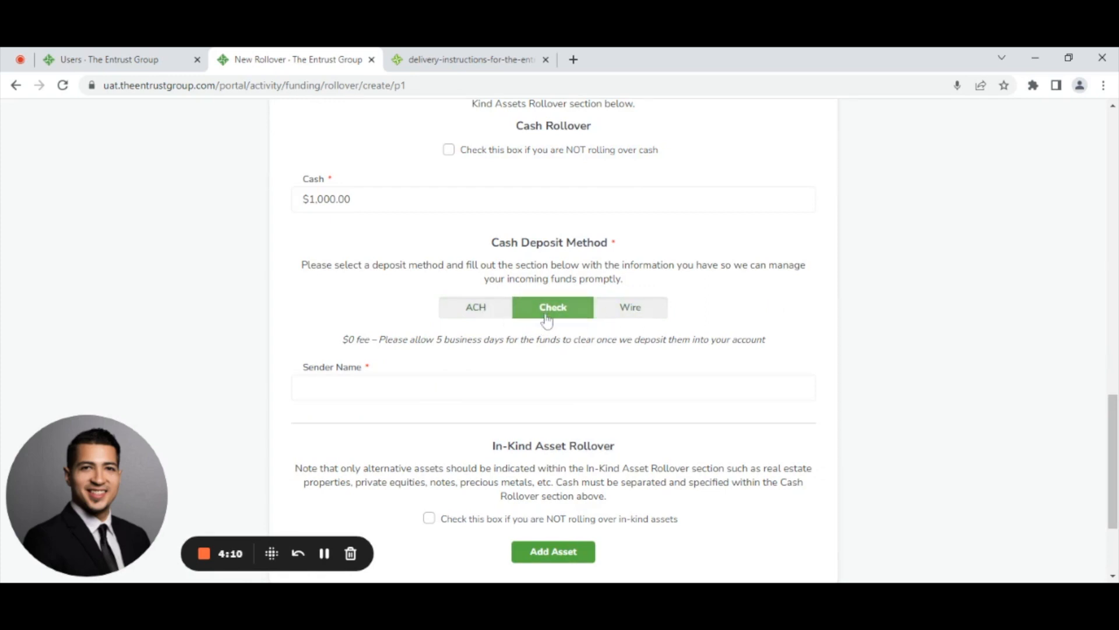
Enter Fidelity as the sender name for the check deposit
{"action": "left_click", "coordinate": [359, 388]}
{"action": "type", "text": "Fidelity"}
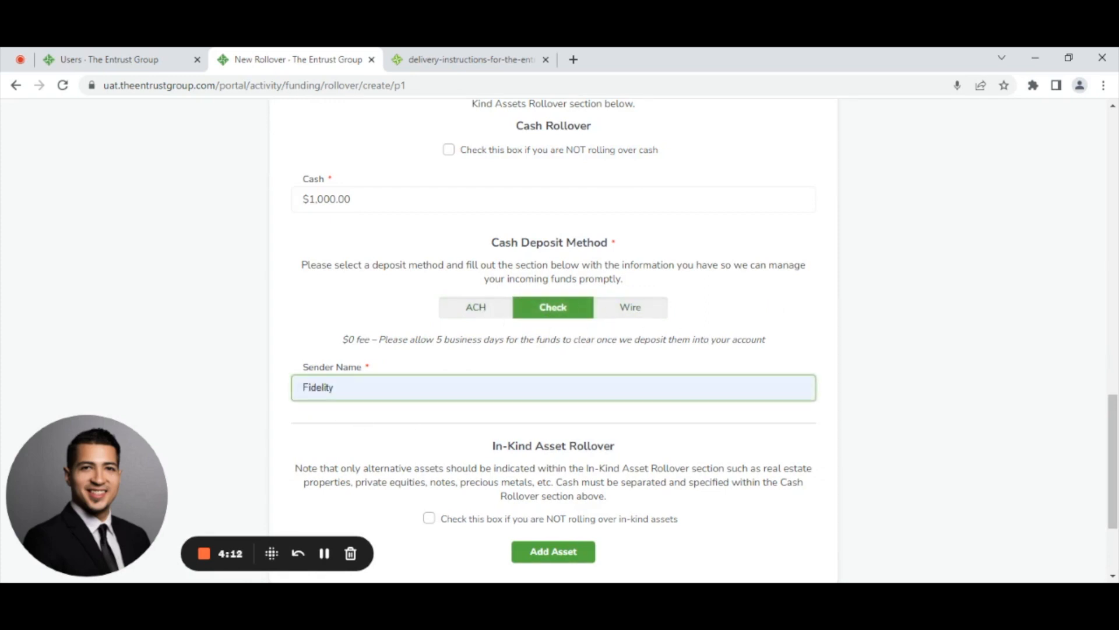
{"action": "left_click", "coordinate": [221, 322]}
Mark that no in-kind assets are being rolled over and continue to the documents submission page
{"action": "scroll", "coordinate": [218, 335], "scroll_direction": "down", "scroll_amount": 2}
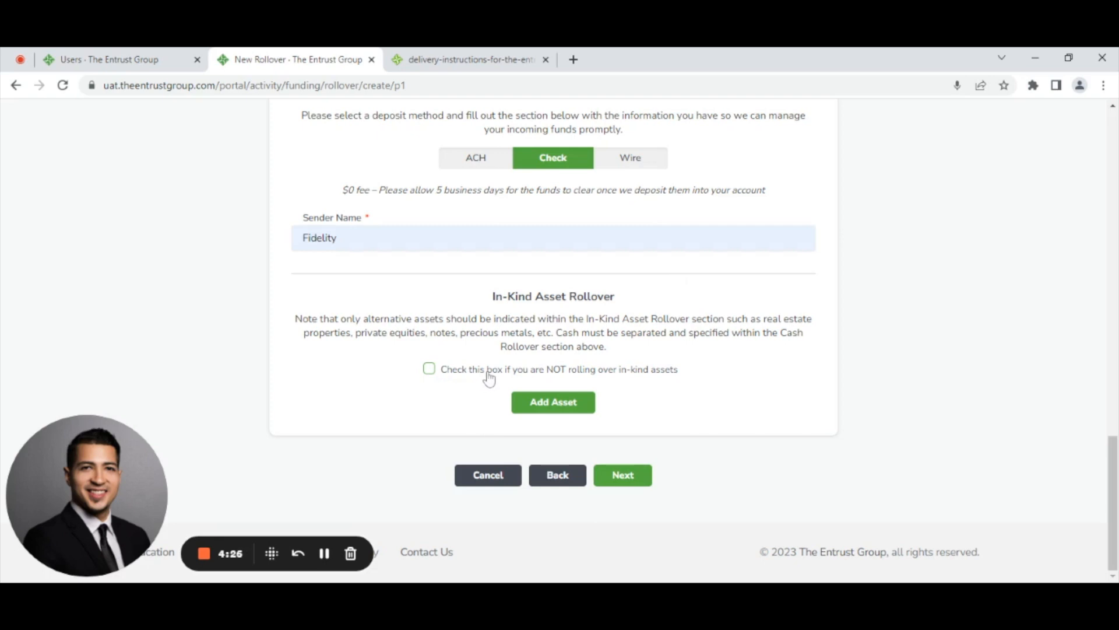
{"action": "left_click", "coordinate": [429, 369]}
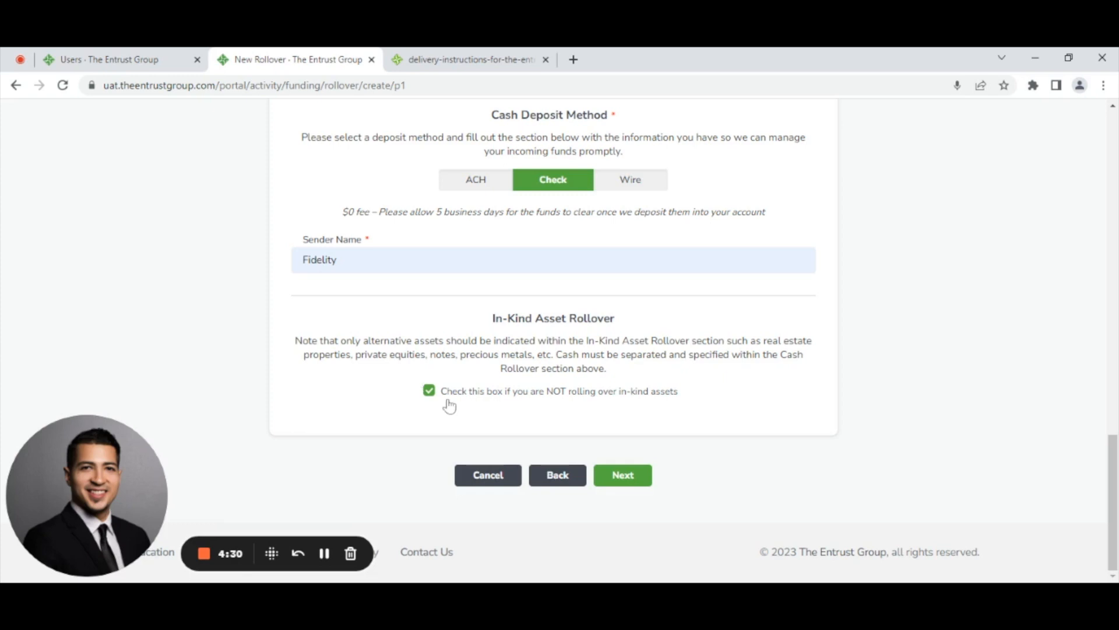
{"action": "left_click", "coordinate": [427, 392]}
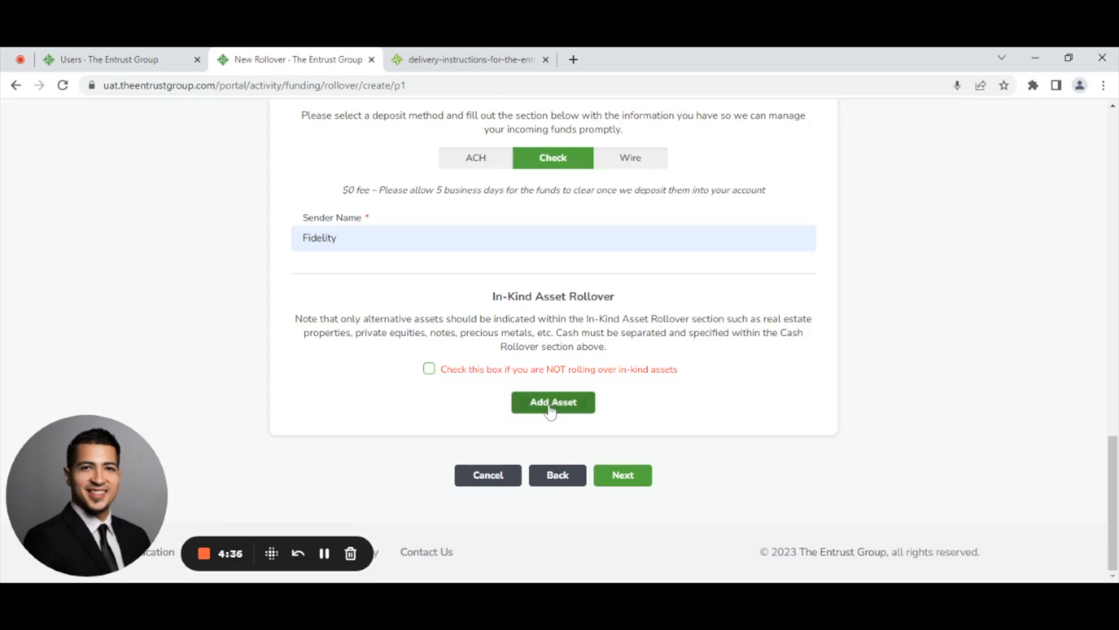
{"action": "left_click", "coordinate": [430, 369]}
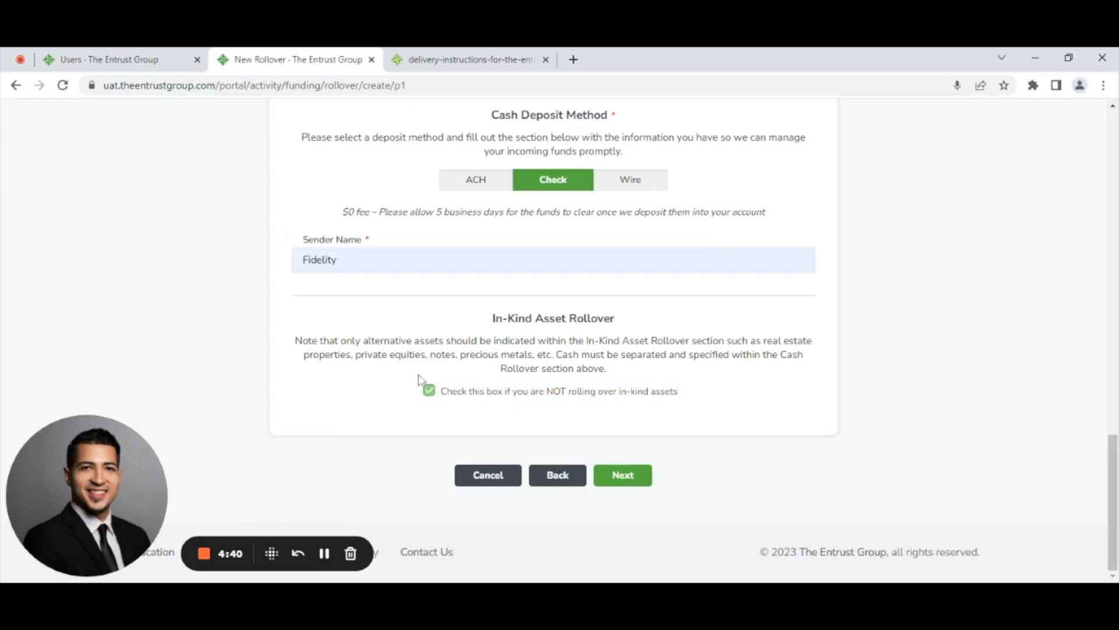
{"action": "left_click", "coordinate": [638, 484]}
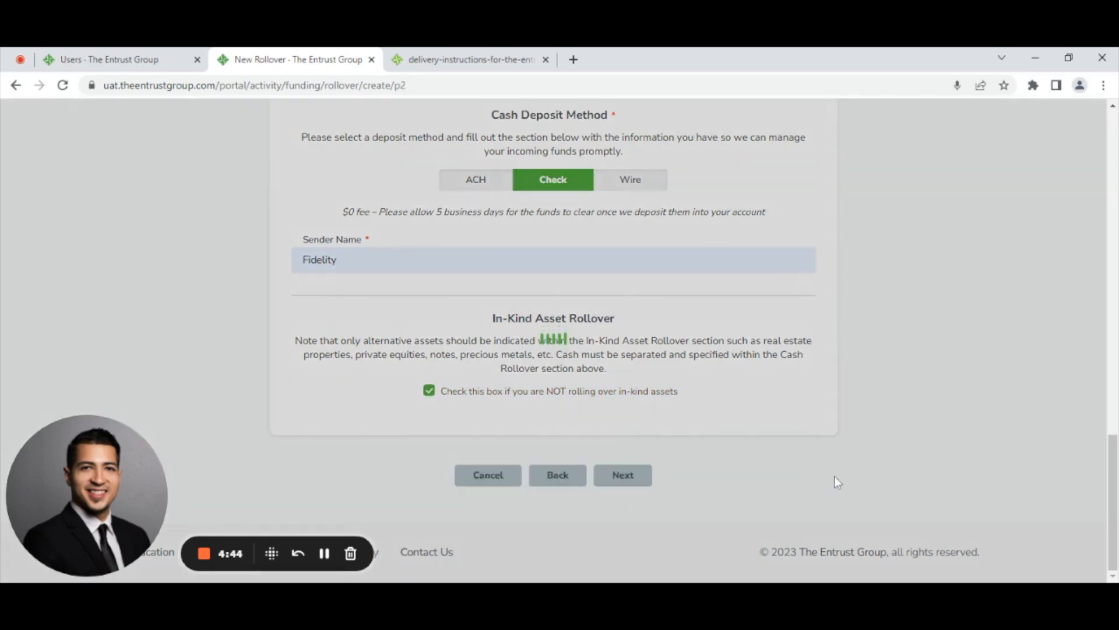
Upload Transfer Form with Instructions.pdf as the custodian or plan provider statement and continue to the disclosure
{"action": "scroll", "coordinate": [846, 387], "scroll_direction": "down", "scroll_amount": 3}
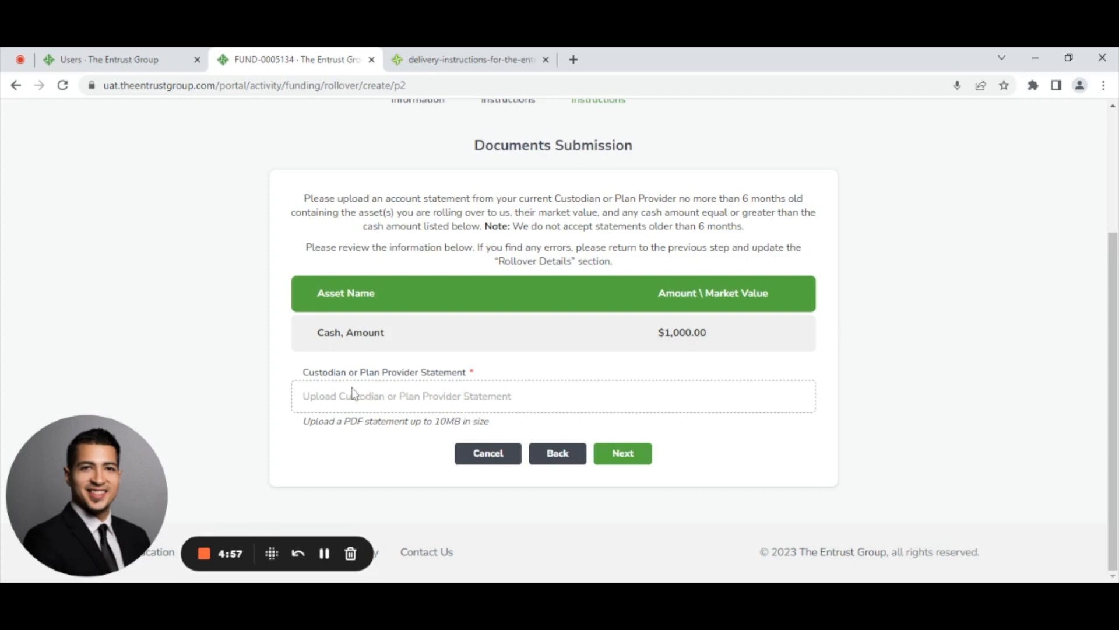
{"action": "left_click", "coordinate": [376, 406]}
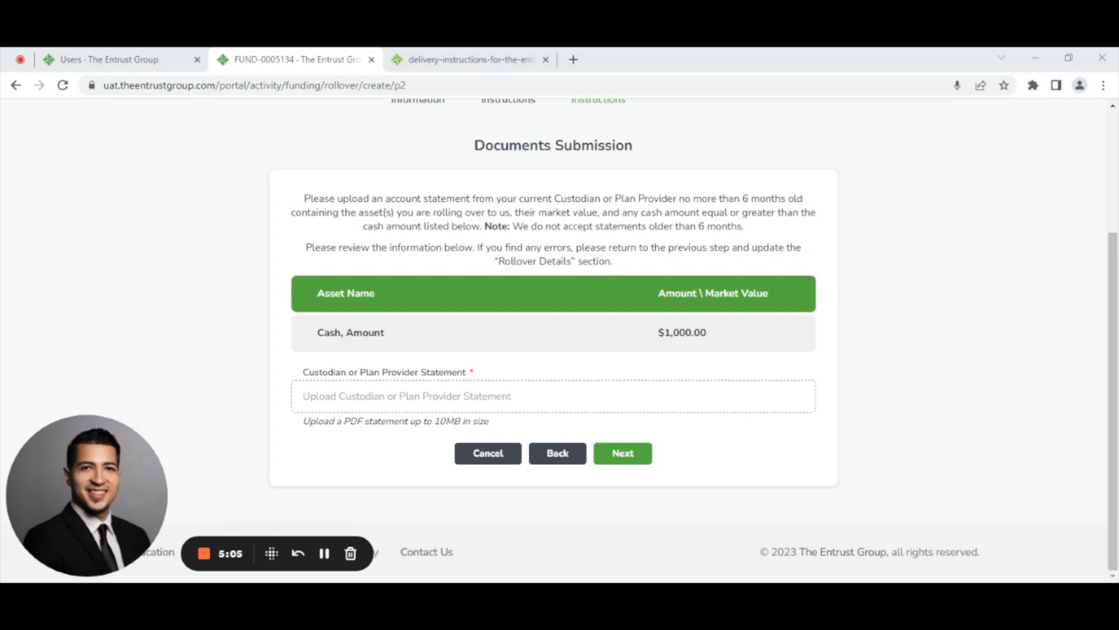
{"action": "left_click", "coordinate": [833, 398]}
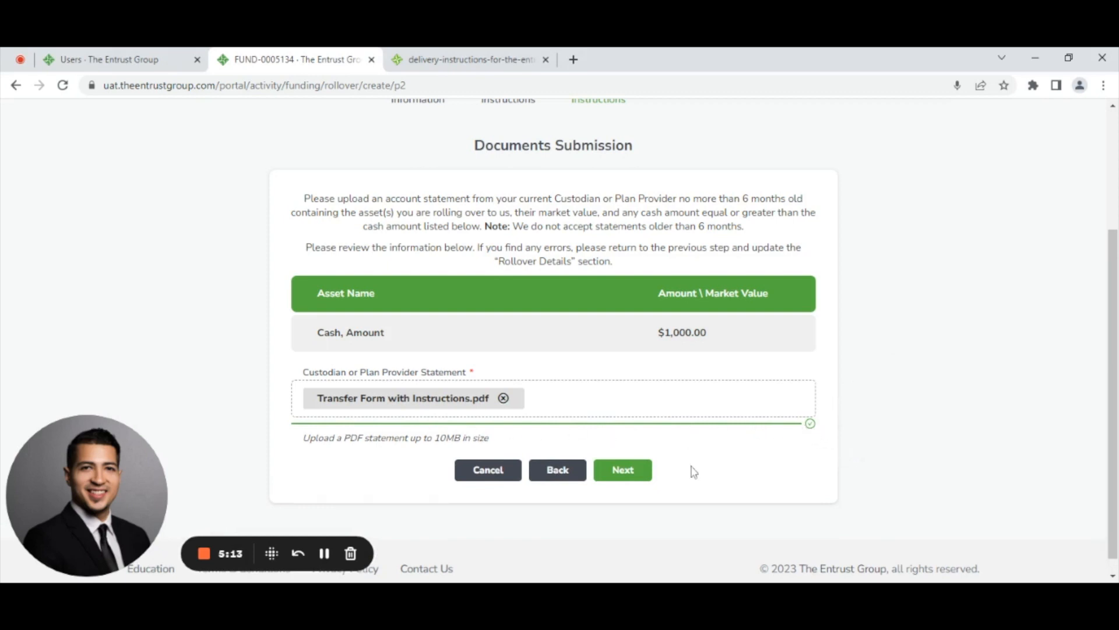
{"action": "left_click", "coordinate": [624, 473]}
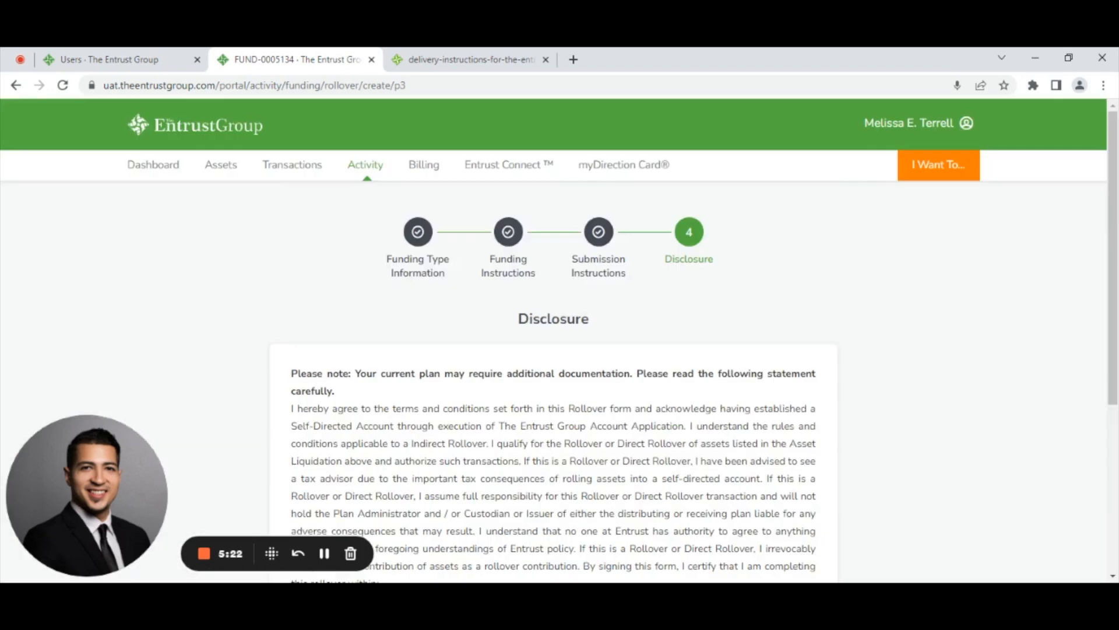
Acknowledge having read and understood the rollover disclosure and submit the request
{"action": "scroll", "coordinate": [509, 486], "scroll_direction": "down", "scroll_amount": 10}
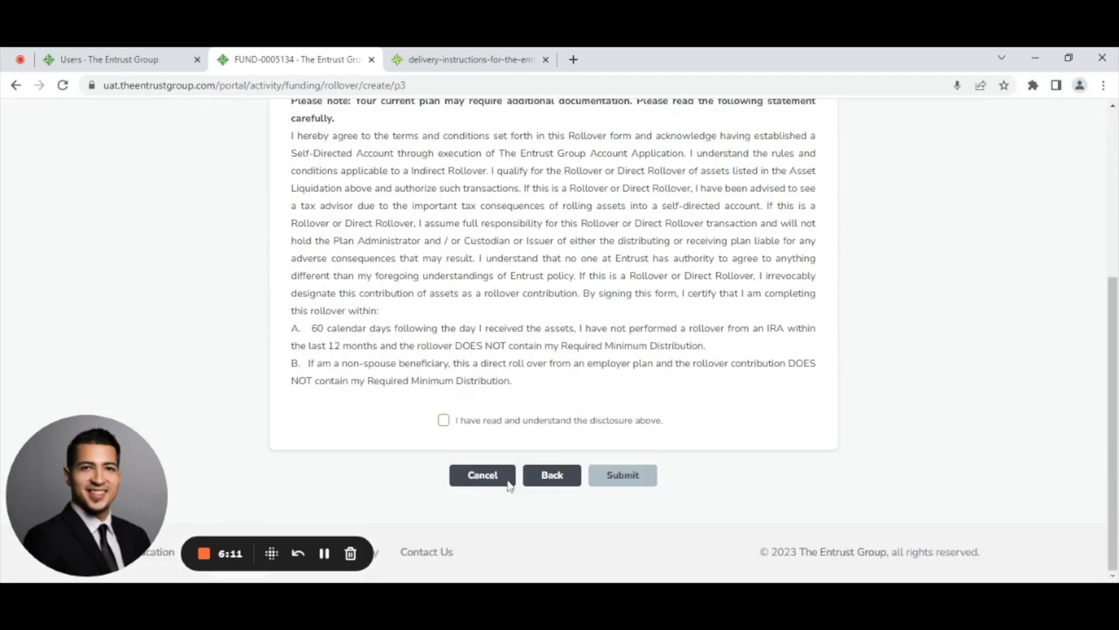
{"action": "left_click", "coordinate": [445, 424]}
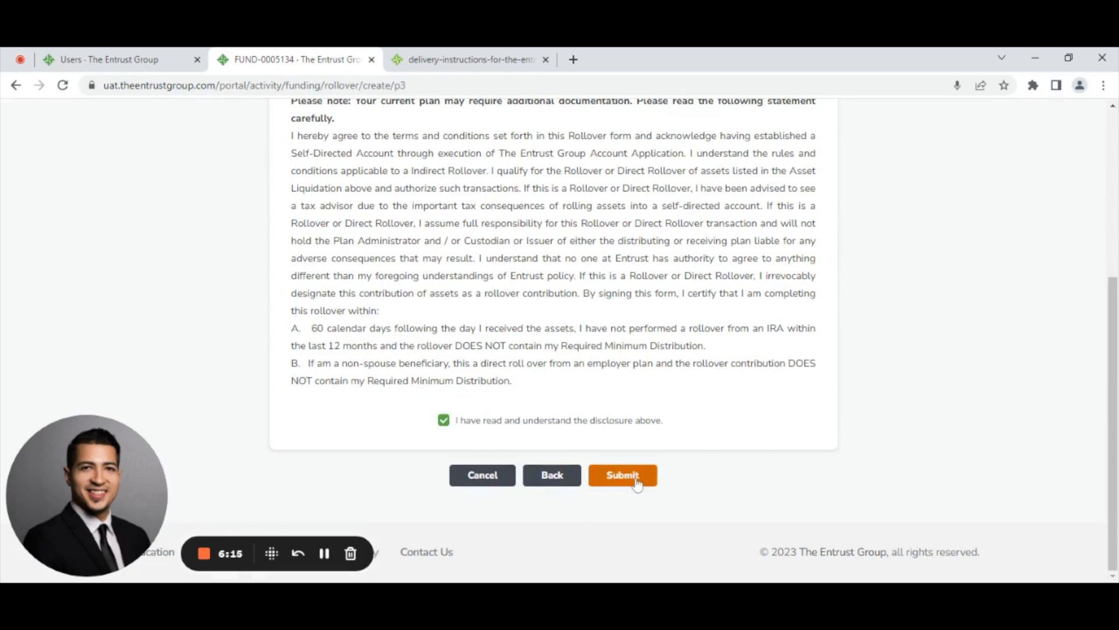
{"action": "left_click", "coordinate": [637, 481]}
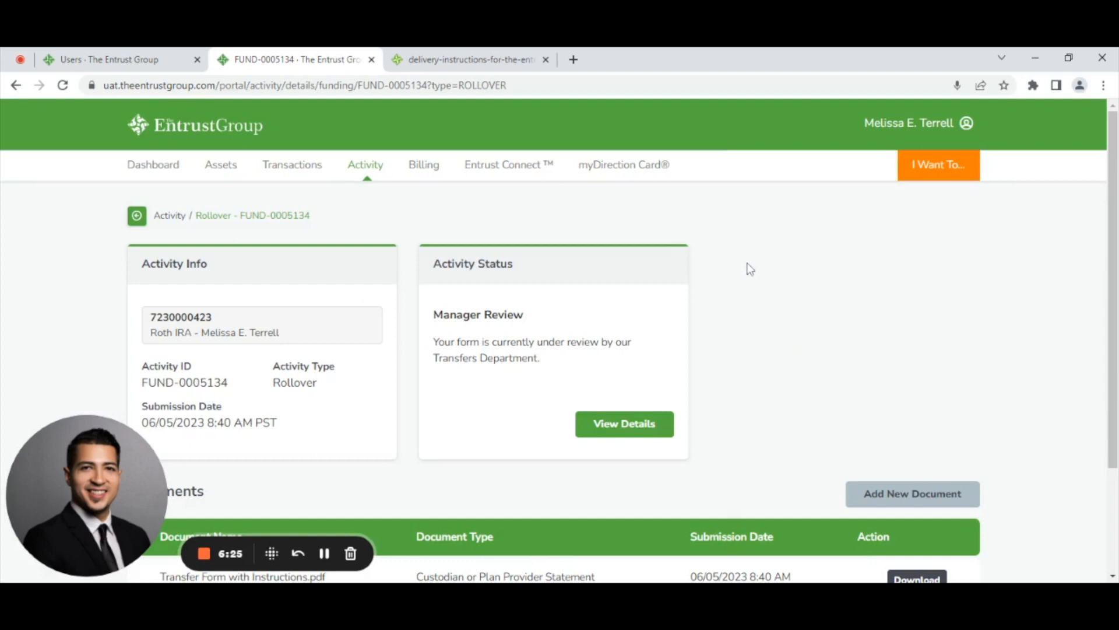
{"action": "scroll", "coordinate": [743, 288], "scroll_direction": "down", "scroll_amount": 1}
{"action": "scroll", "coordinate": [744, 288], "scroll_direction": "down", "scroll_amount": 1}
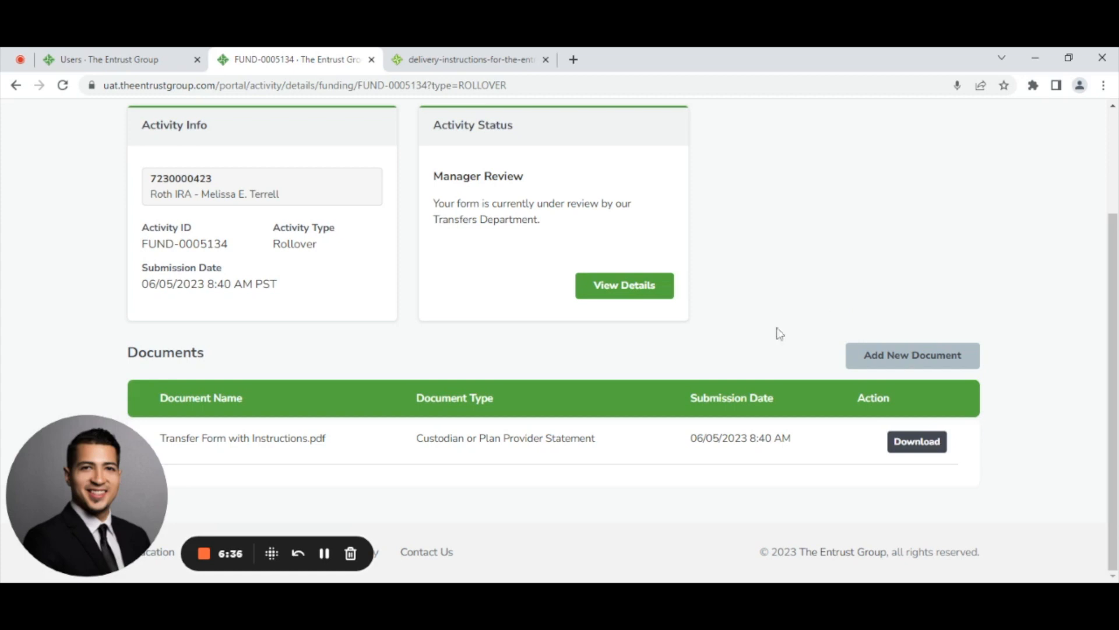
{"action": "left_click", "coordinate": [204, 552]}
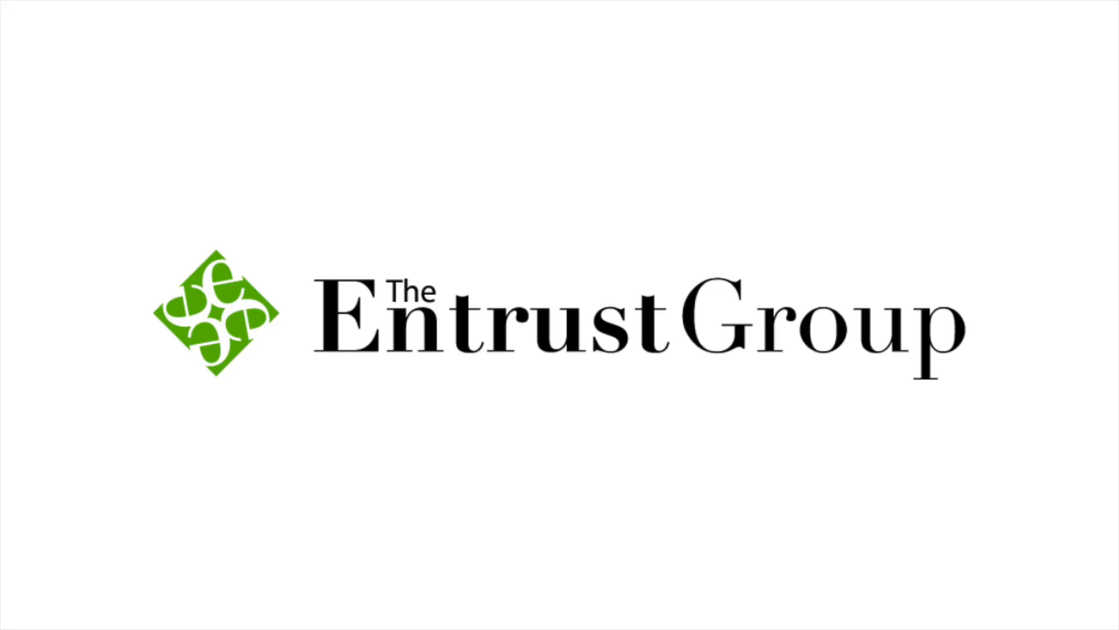